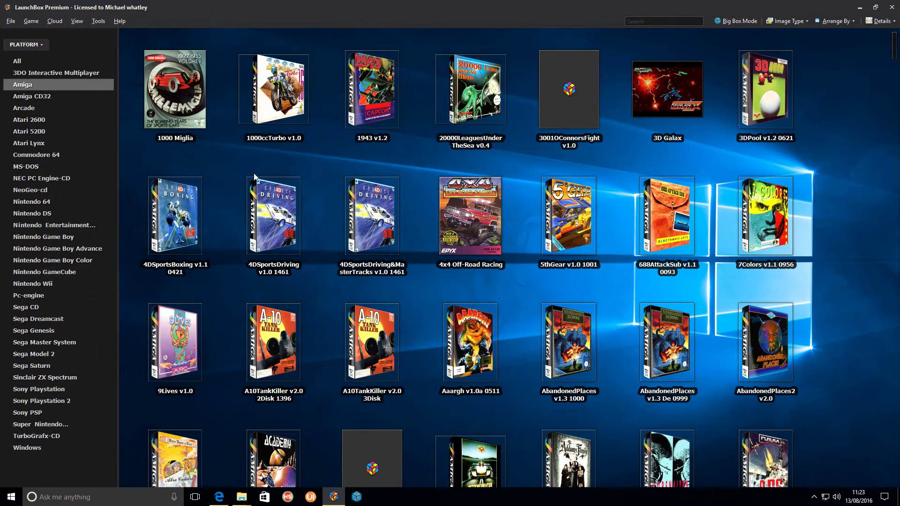
Browse the game covers of the Amiga and Amiga CD32 platforms in the LaunchBox library
{"action": "scroll", "coordinate": [270, 188], "scroll_direction": "down", "scroll_amount": 5}
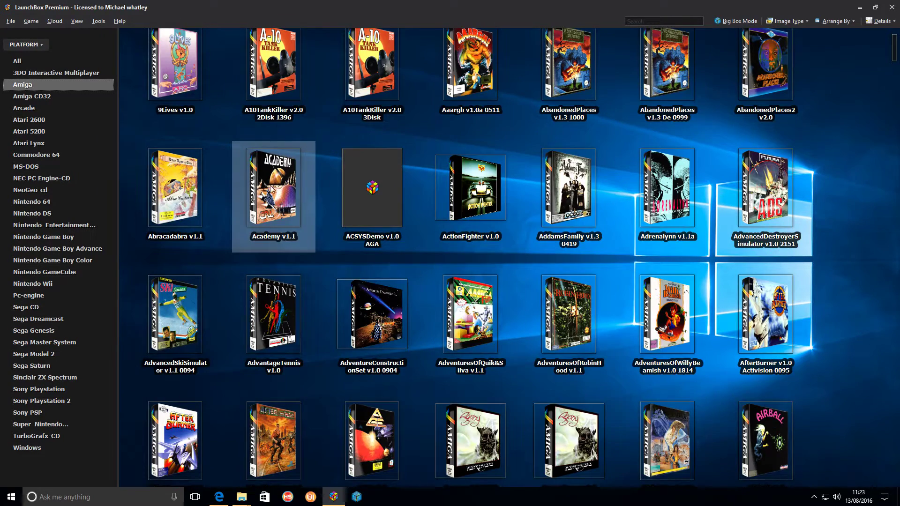
{"action": "left_click", "coordinate": [49, 96]}
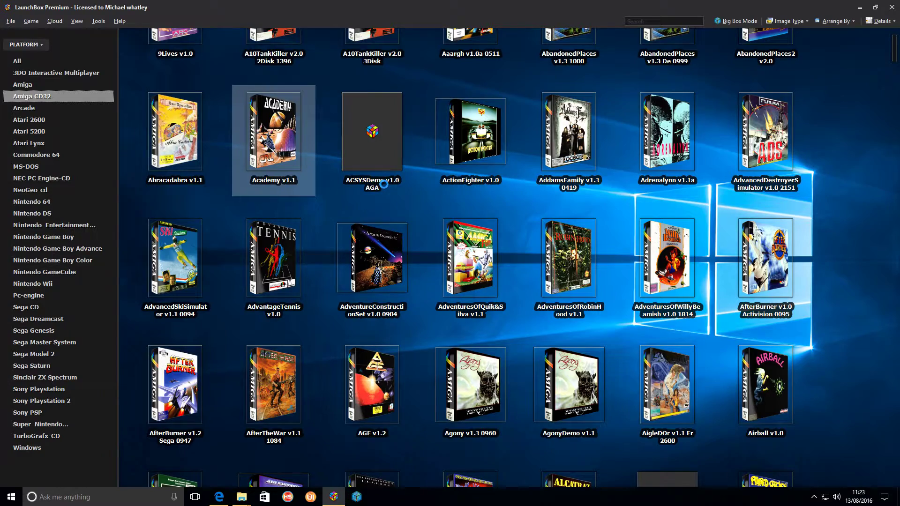
{"action": "scroll", "coordinate": [383, 187], "scroll_direction": "down", "scroll_amount": 8}
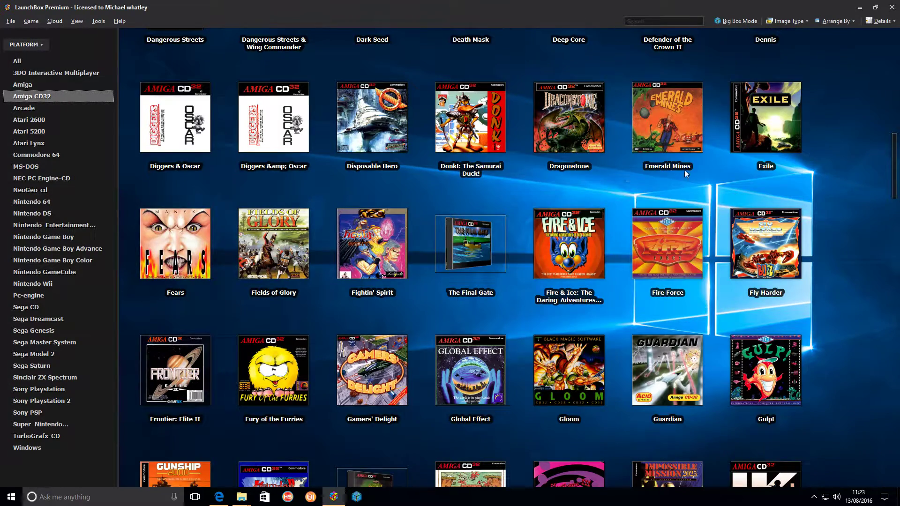
Minimise LaunchBox and view the FS-UAE Amiga Emulator home page in the Edge browser
{"action": "left_click", "coordinate": [861, 7]}
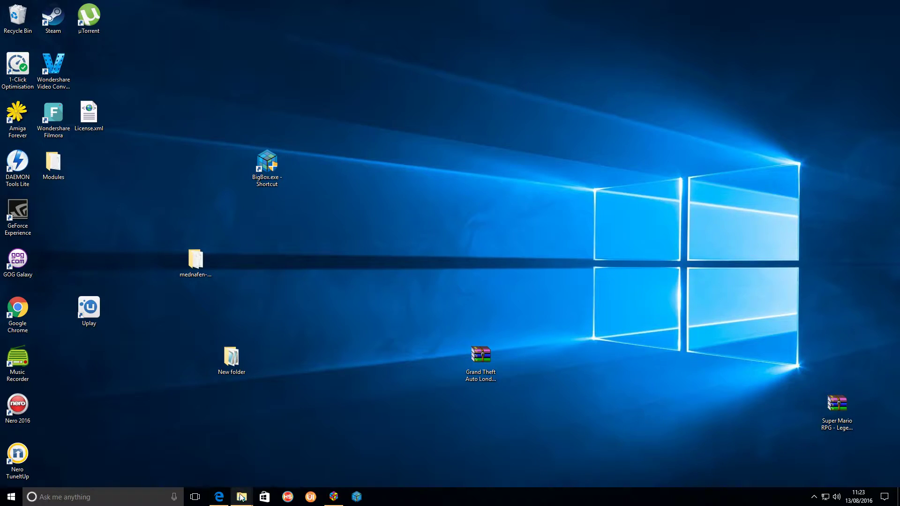
{"action": "left_click", "coordinate": [218, 498]}
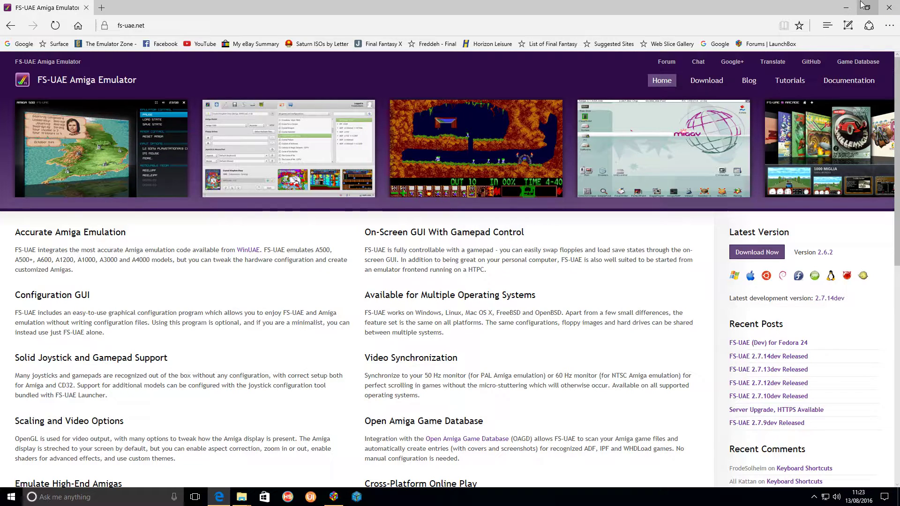
{"action": "left_click", "coordinate": [846, 8]}
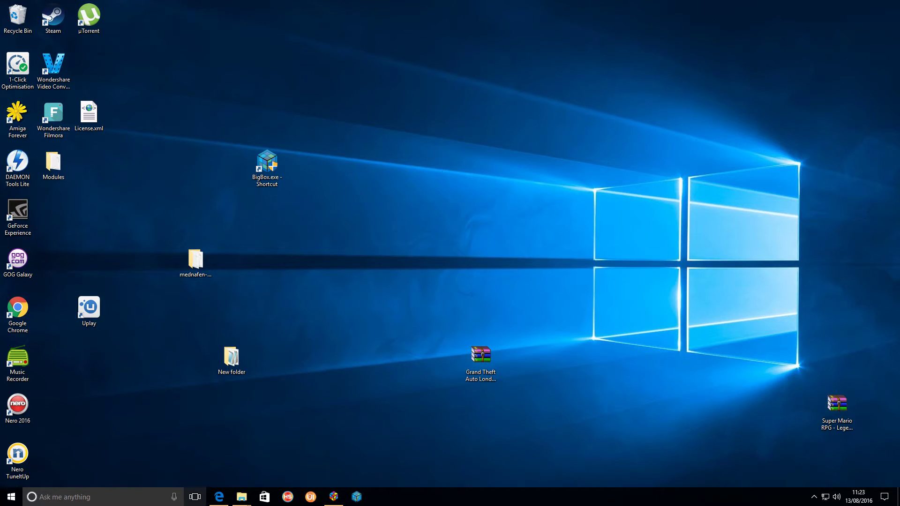
In File Explorer, go to fs-uae-portable-suite_2.7.14dev_windows_x86 (1) inside launchbox's Emulators folder and check its Kickstarts subfolder
{"action": "mouse_move", "coordinate": [241, 496]}
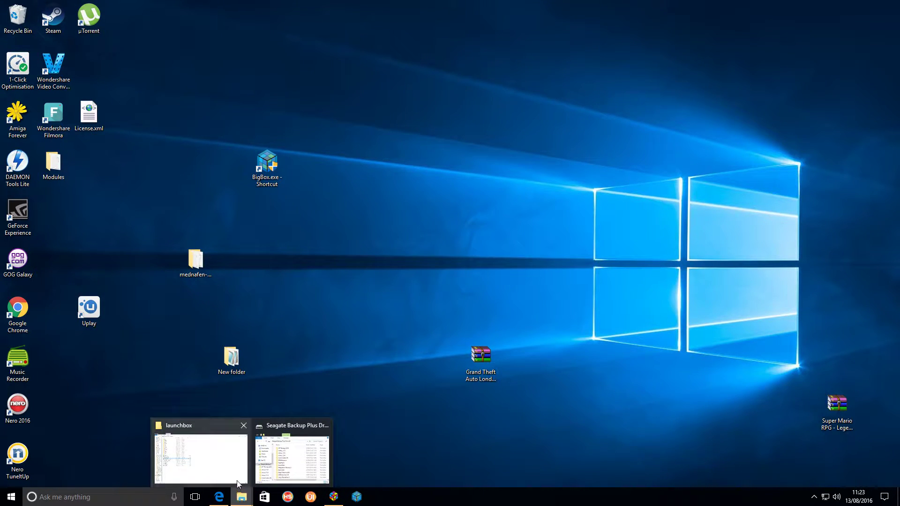
{"action": "left_click", "coordinate": [214, 468]}
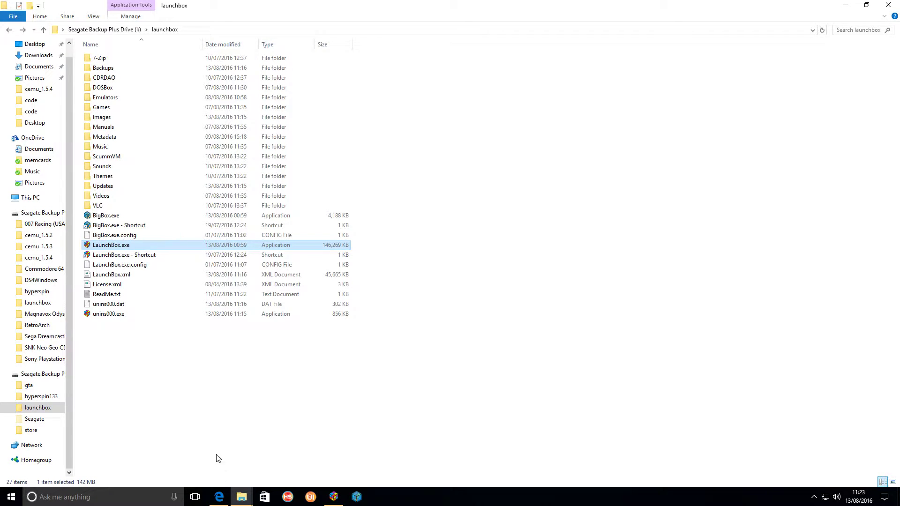
{"action": "double_click", "coordinate": [127, 98]}
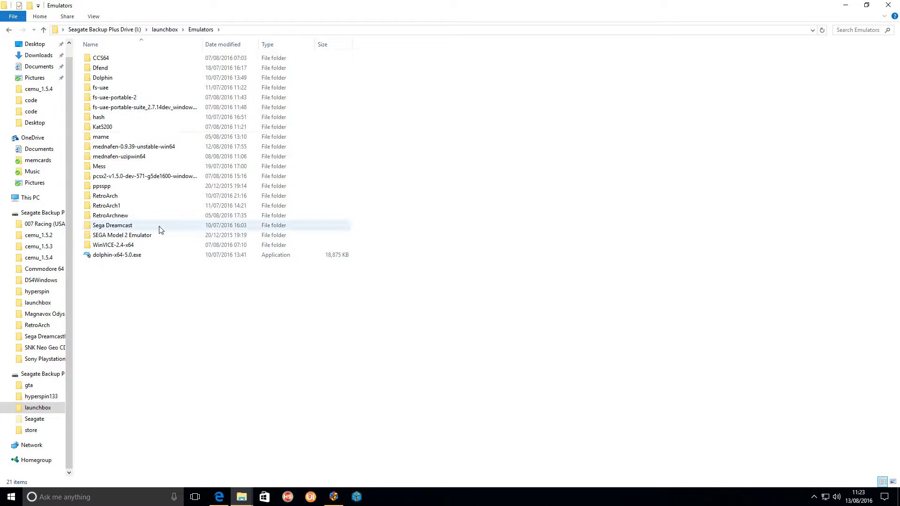
{"action": "double_click", "coordinate": [145, 111]}
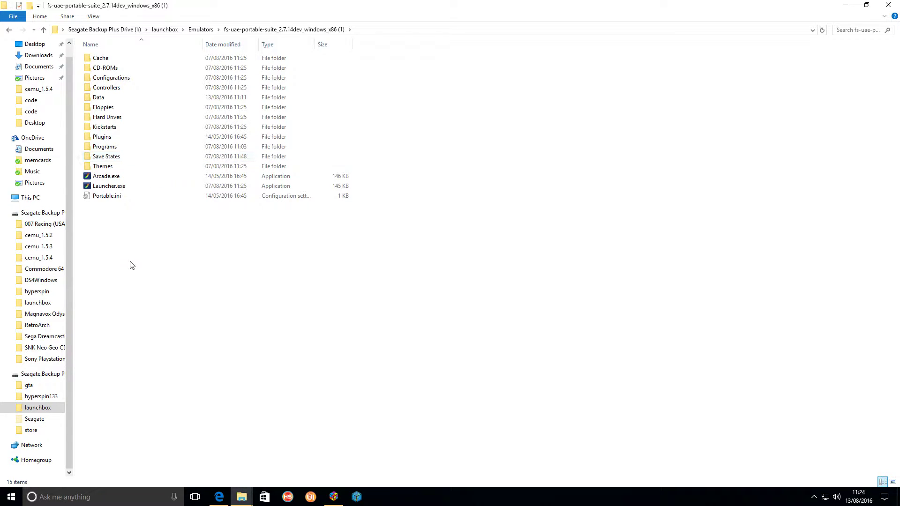
{"action": "double_click", "coordinate": [106, 129]}
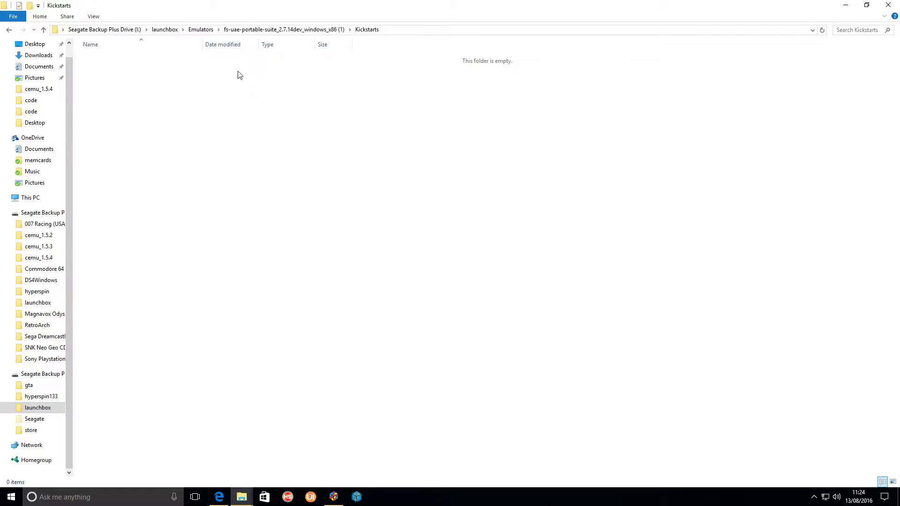
{"action": "left_click", "coordinate": [327, 29]}
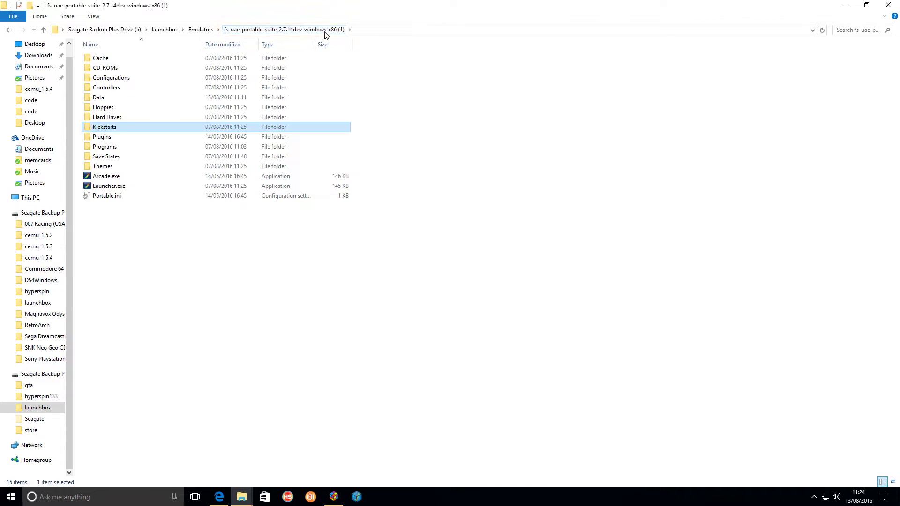
Run Launcher.exe and check the available Kickstart versions in the Import Kickstarts dialog
{"action": "double_click", "coordinate": [120, 187]}
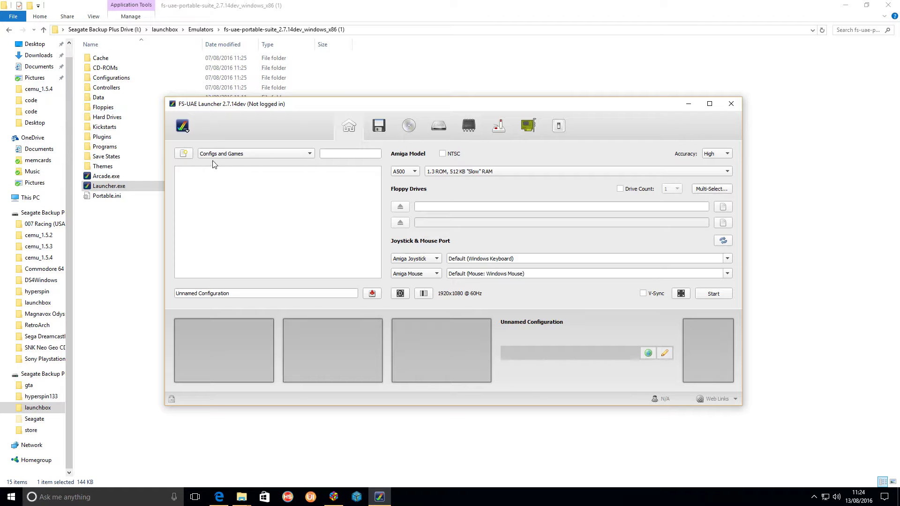
{"action": "left_click", "coordinate": [187, 132]}
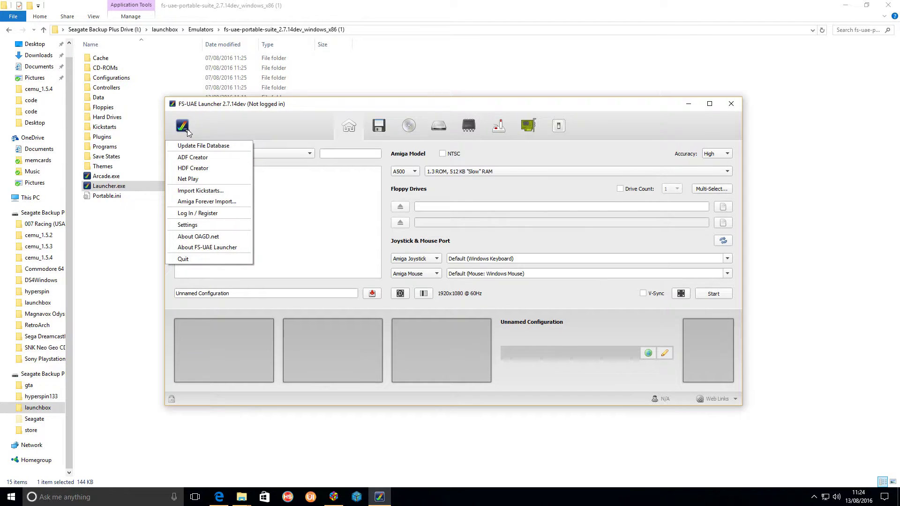
{"action": "left_click", "coordinate": [205, 191]}
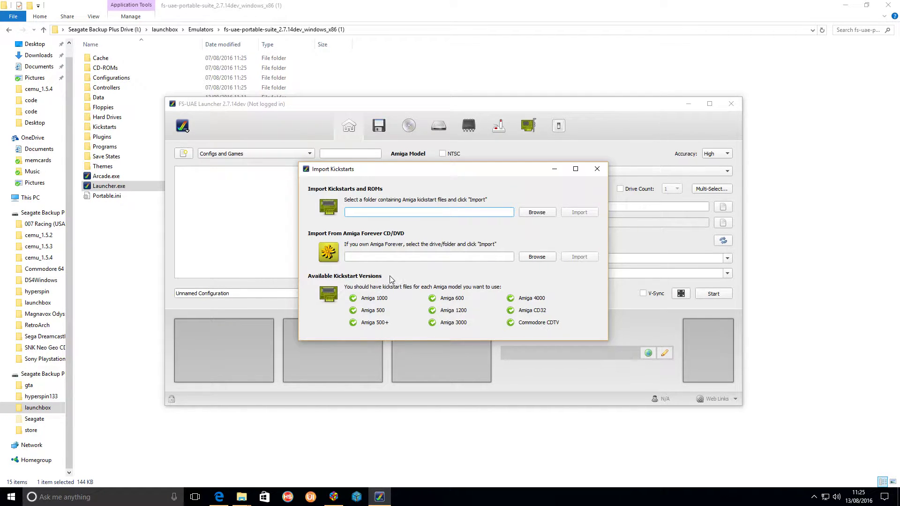
{"action": "left_click", "coordinate": [598, 169]}
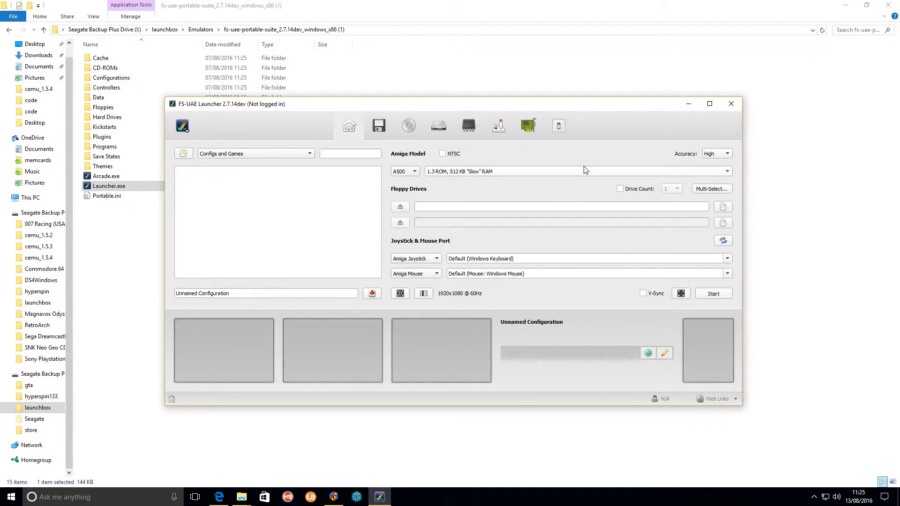
Review the fullscreen option in the Video settings and close FS-UAE Launcher
{"action": "left_click", "coordinate": [186, 134]}
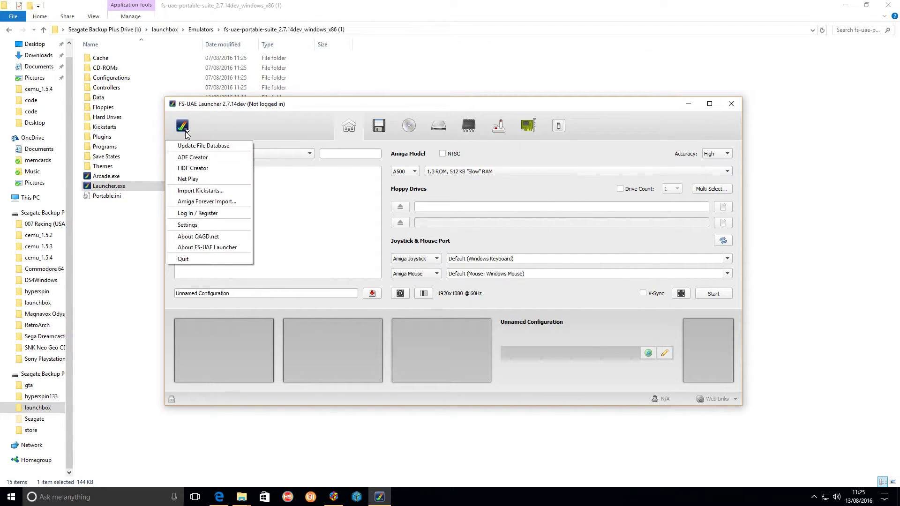
{"action": "left_click", "coordinate": [211, 225]}
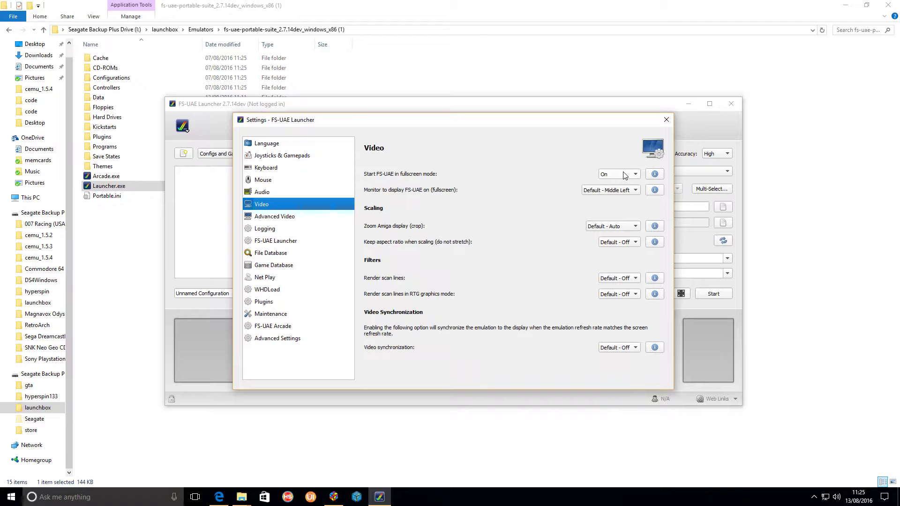
{"action": "left_click", "coordinate": [666, 120]}
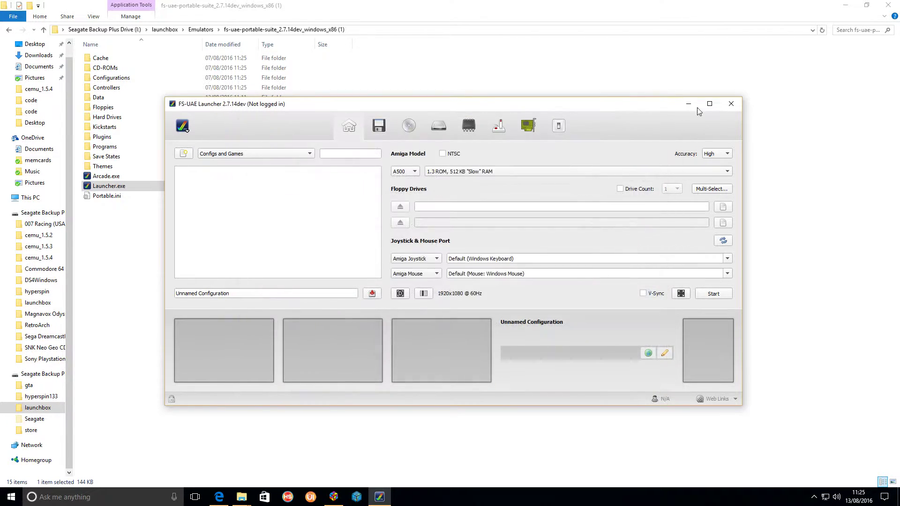
{"action": "left_click", "coordinate": [739, 107]}
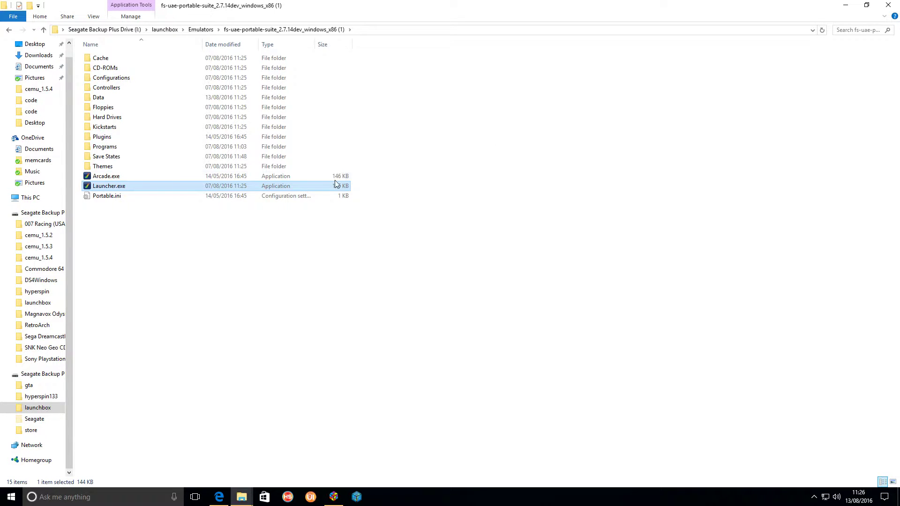
Open the Amiga folder inside launchbox's Games folder
{"action": "left_click", "coordinate": [167, 30]}
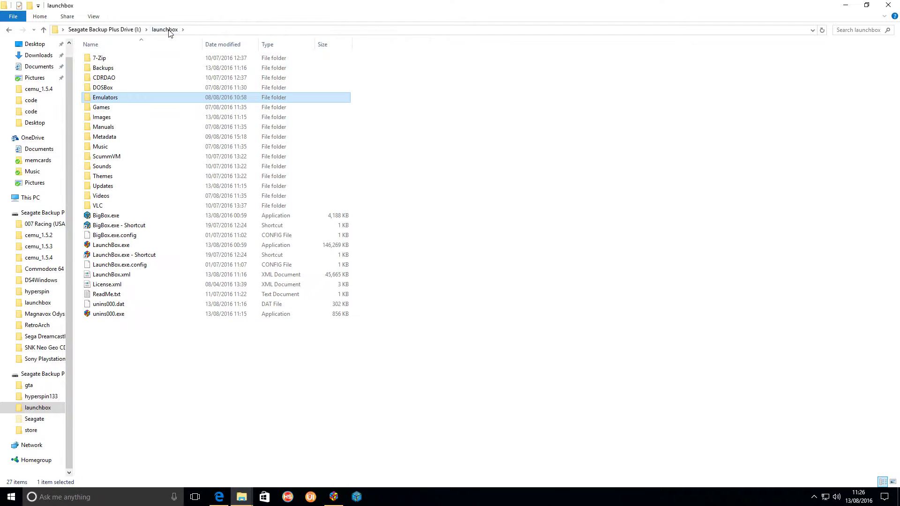
{"action": "left_click", "coordinate": [108, 108]}
{"action": "double_click", "coordinate": [108, 109]}
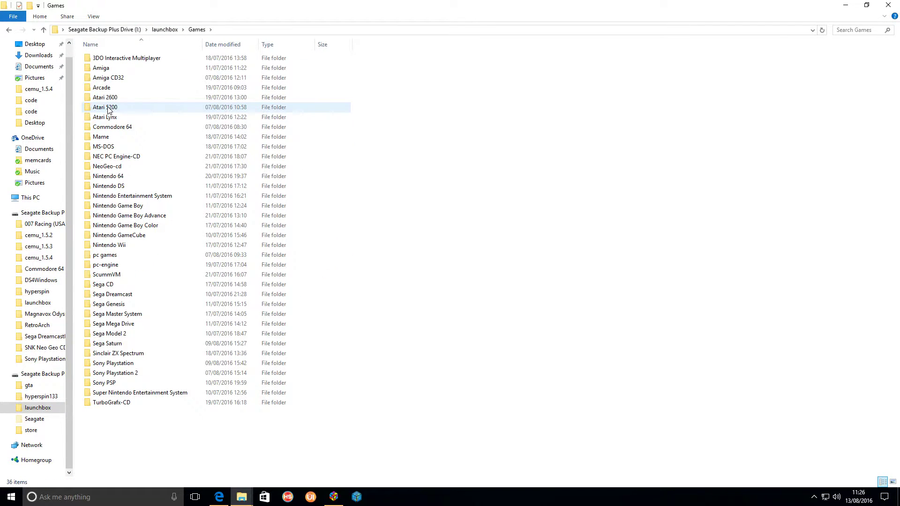
{"action": "double_click", "coordinate": [101, 70]}
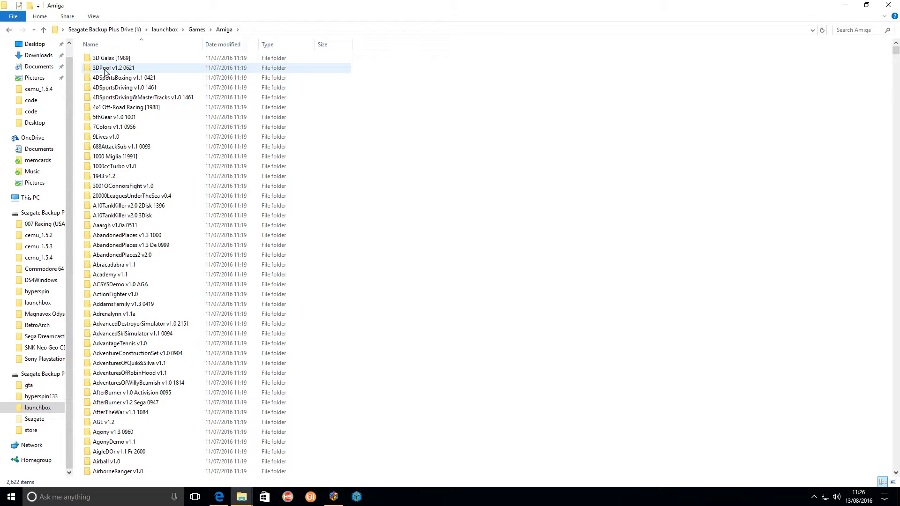
Inspect the properties and contents of the 3D Galax [1989] folder, and return to the Amiga folder
{"action": "left_click", "coordinate": [116, 60]}
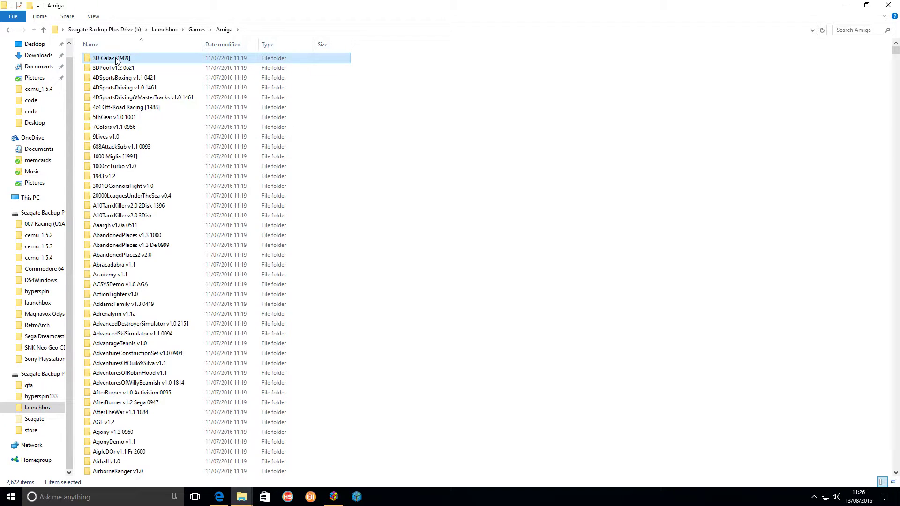
{"action": "right_click", "coordinate": [116, 59]}
{"action": "left_click", "coordinate": [139, 295]}
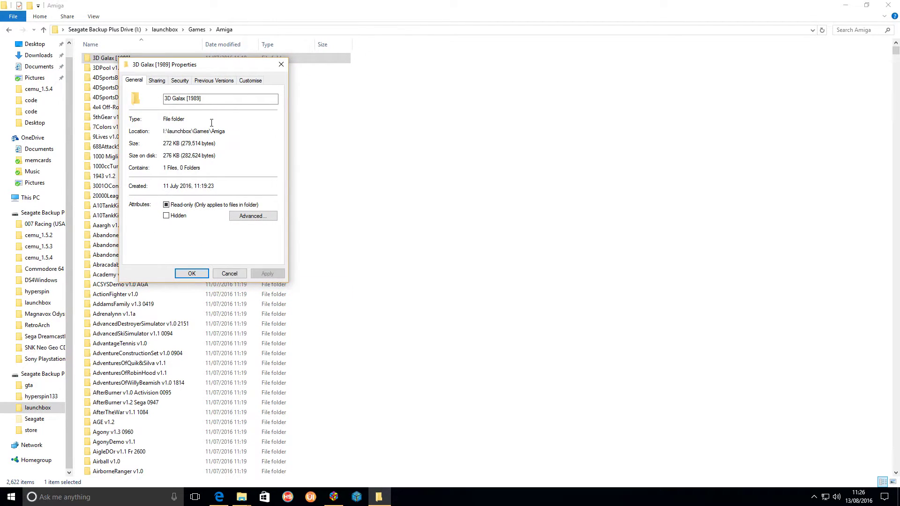
{"action": "left_click", "coordinate": [278, 69]}
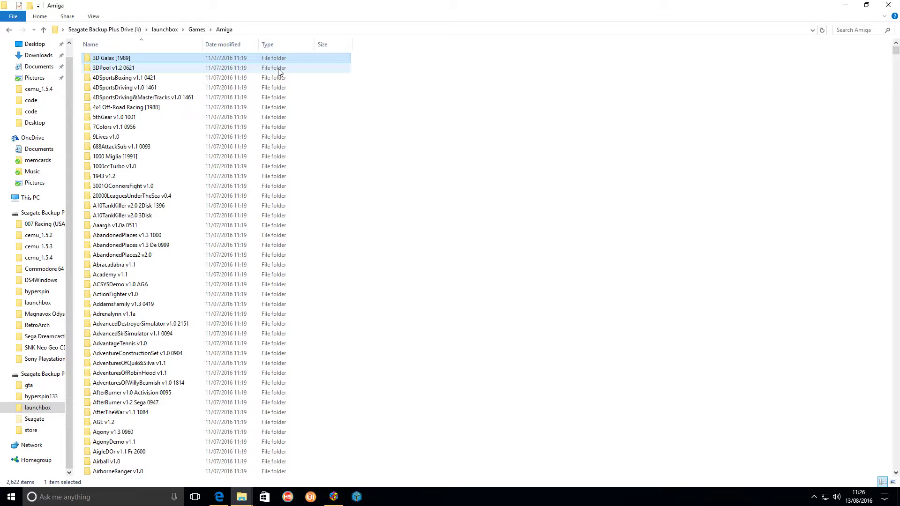
{"action": "double_click", "coordinate": [117, 62]}
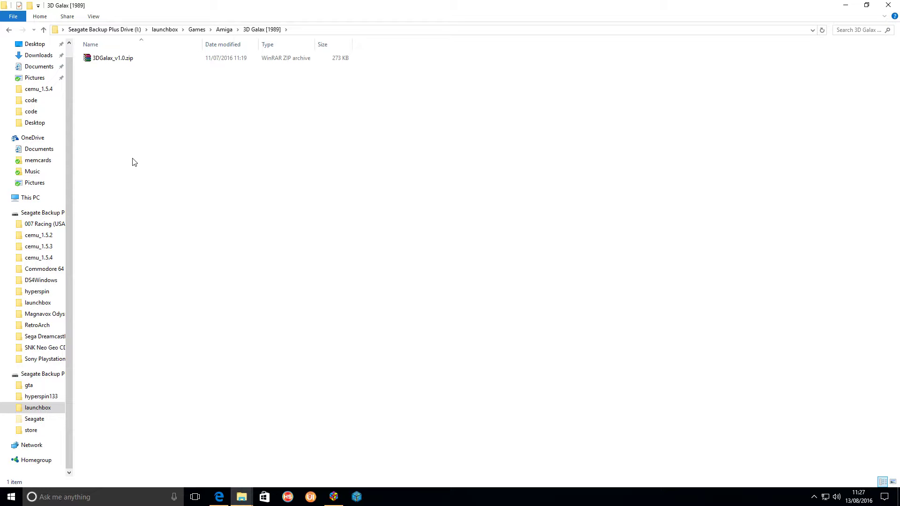
{"action": "left_click", "coordinate": [13, 31]}
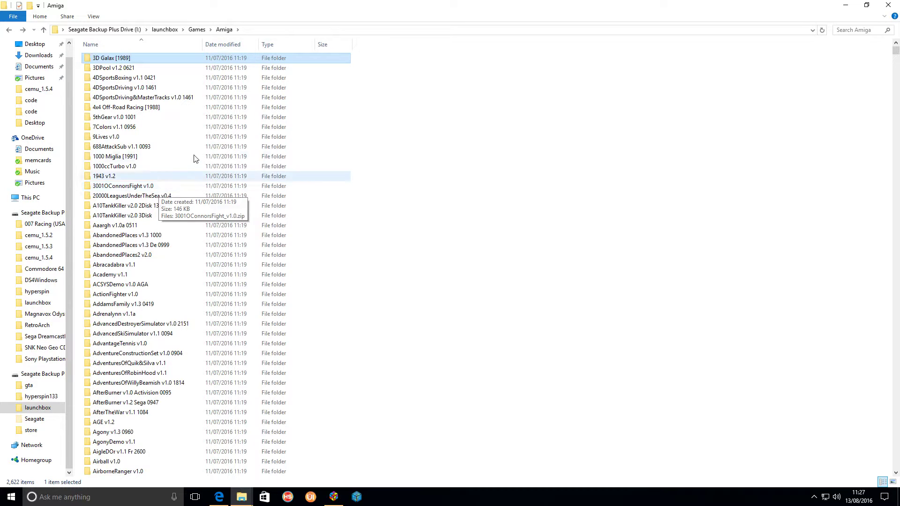
Look through the Amiga CD32 game folders and the files in Akira (Europe), and return to the Games folder
{"action": "left_click", "coordinate": [199, 29]}
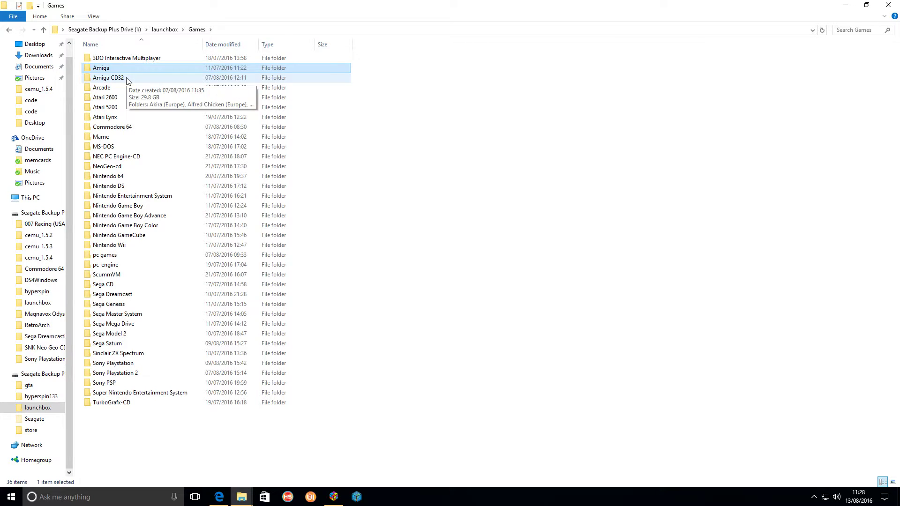
{"action": "double_click", "coordinate": [109, 78]}
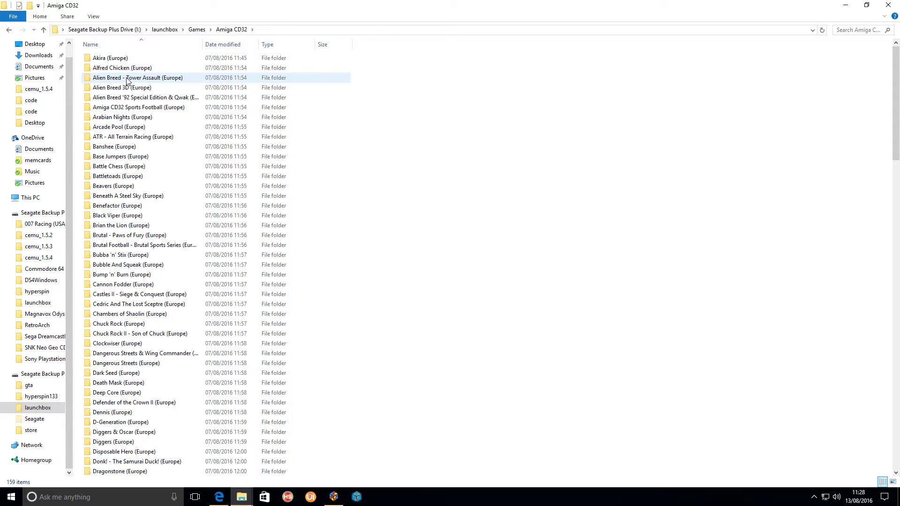
{"action": "scroll", "coordinate": [384, 153], "scroll_direction": "down", "scroll_amount": 9}
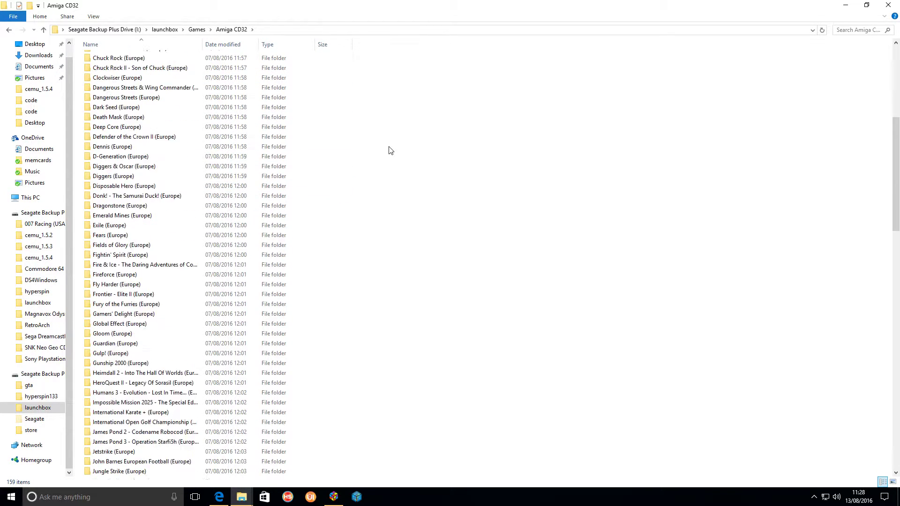
{"action": "scroll", "coordinate": [389, 149], "scroll_direction": "down", "scroll_amount": 1}
{"action": "scroll", "coordinate": [381, 217], "scroll_direction": "up", "scroll_amount": 10}
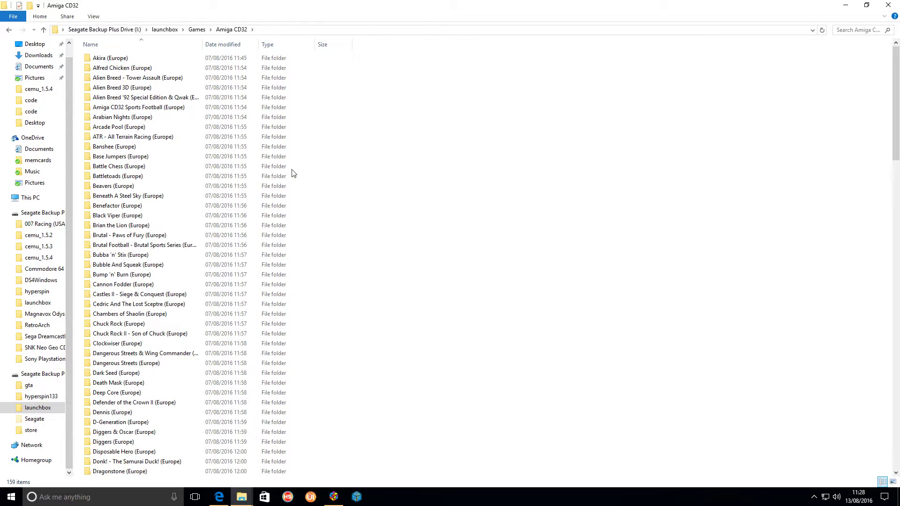
{"action": "double_click", "coordinate": [101, 59]}
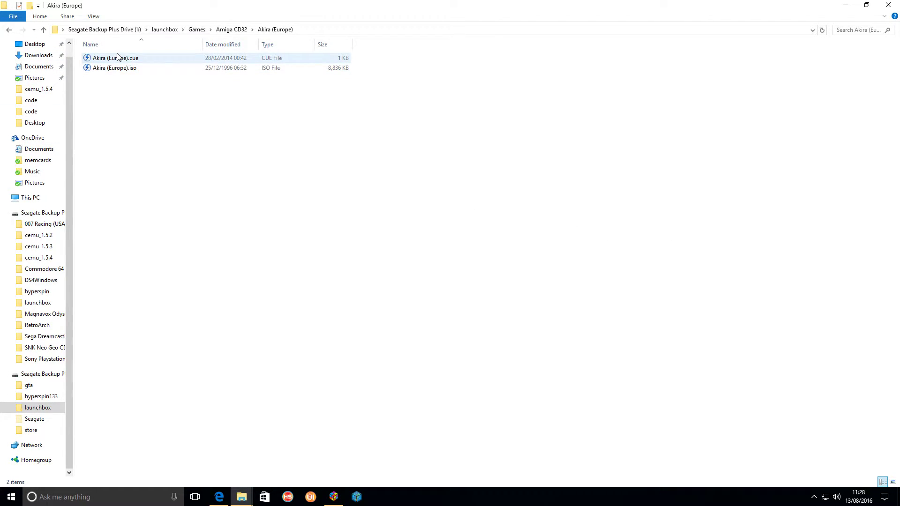
{"action": "left_click", "coordinate": [11, 30]}
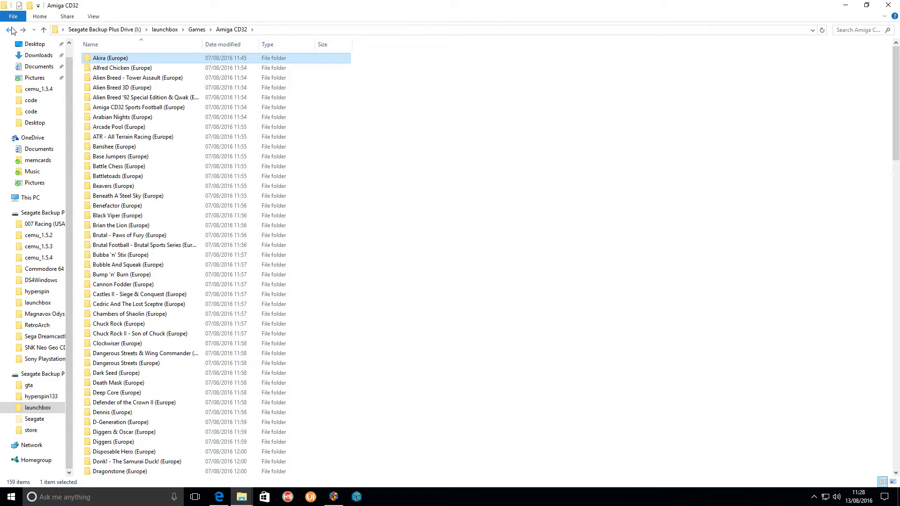
{"action": "left_click", "coordinate": [11, 30]}
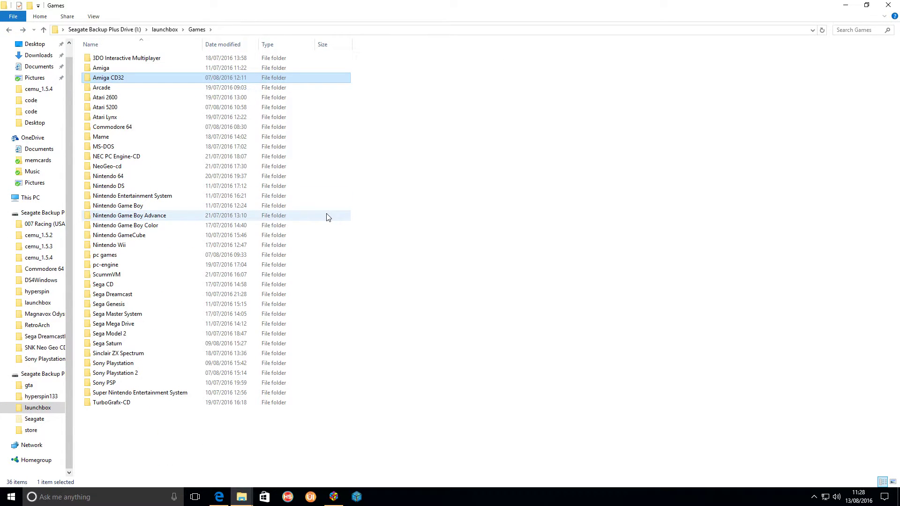
Return to the launchbox folder, minimize File Explorer and switch to LaunchBox
{"action": "left_click", "coordinate": [164, 31]}
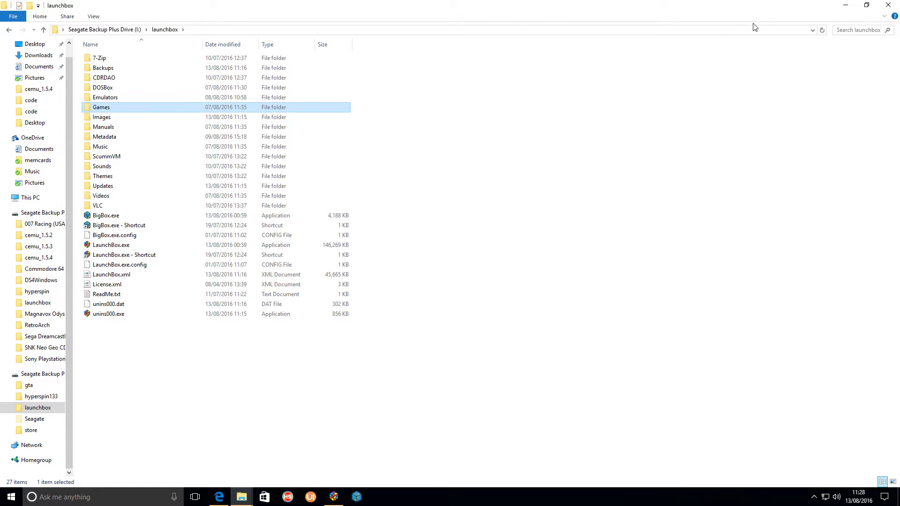
{"action": "left_click", "coordinate": [847, 7]}
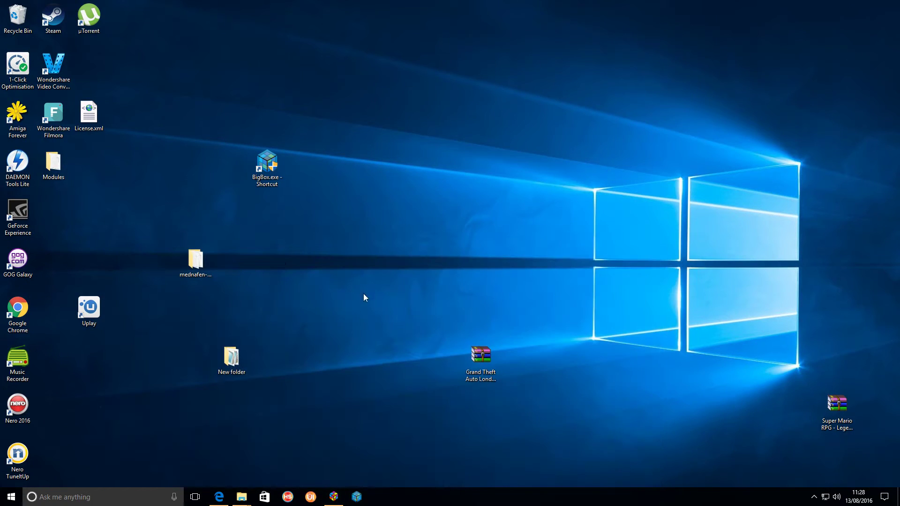
{"action": "left_click", "coordinate": [334, 497]}
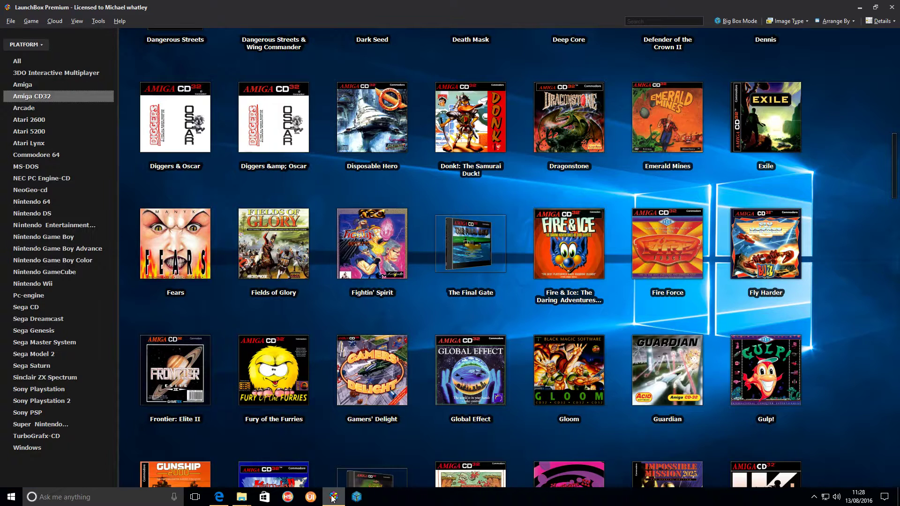
Review the fsuae emulator's details, including its application path, and close the emulator manager
{"action": "left_click", "coordinate": [99, 21]}
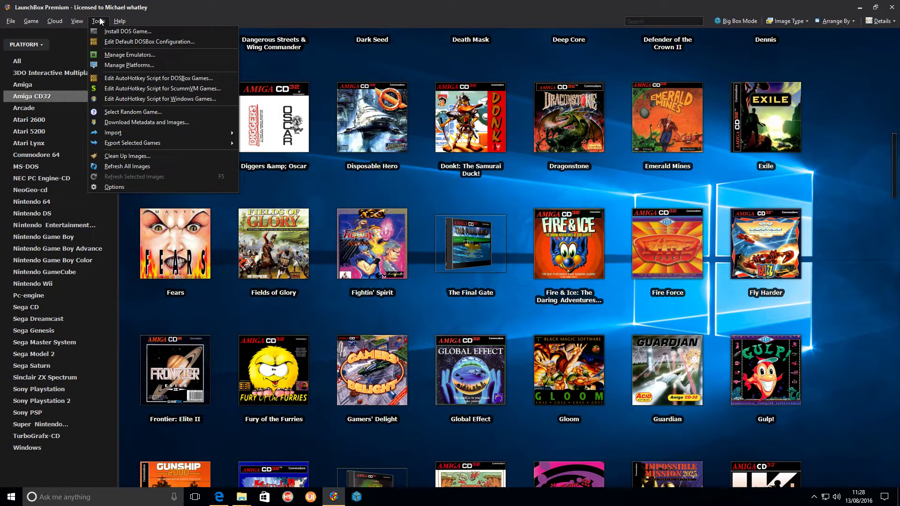
{"action": "left_click", "coordinate": [121, 60]}
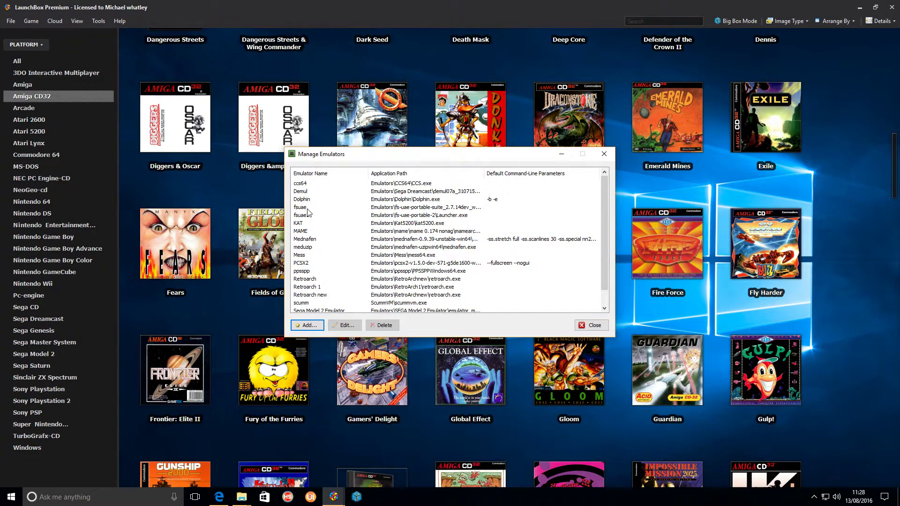
{"action": "double_click", "coordinate": [431, 209]}
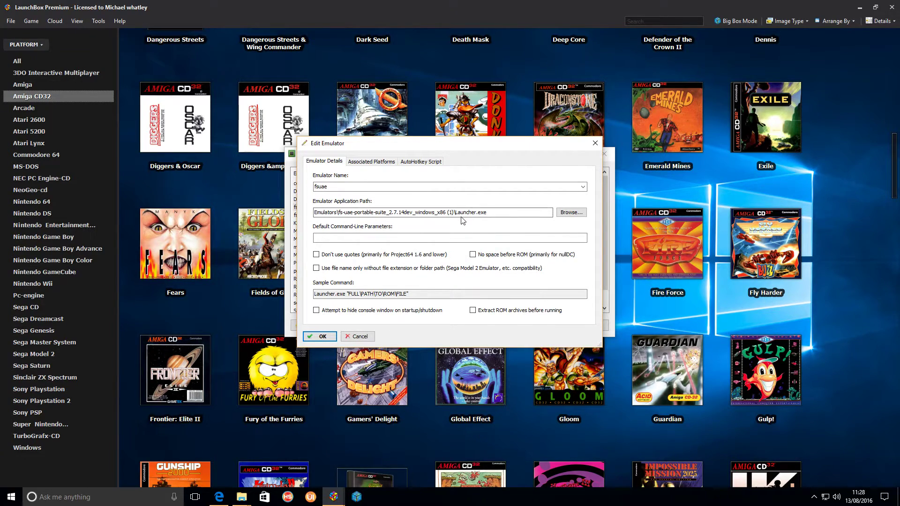
{"action": "left_click", "coordinate": [487, 215]}
{"action": "left_click", "coordinate": [322, 337]}
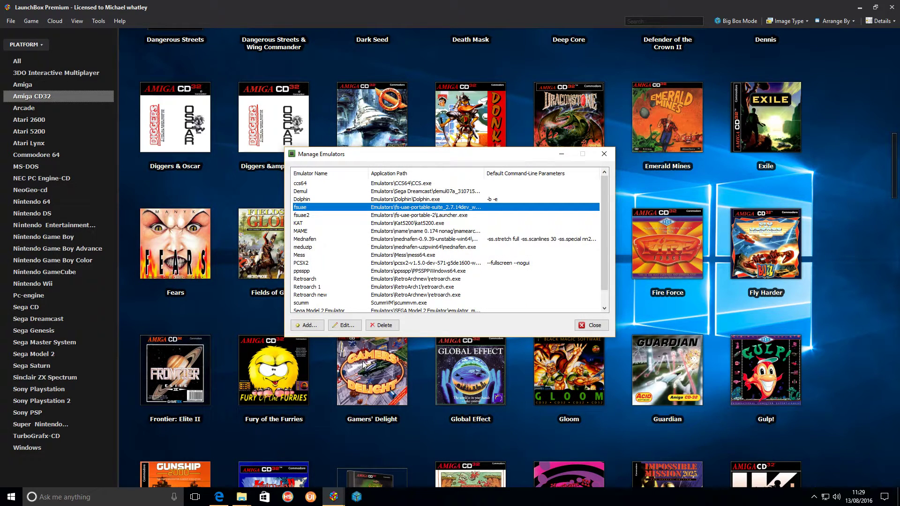
{"action": "left_click", "coordinate": [594, 326]}
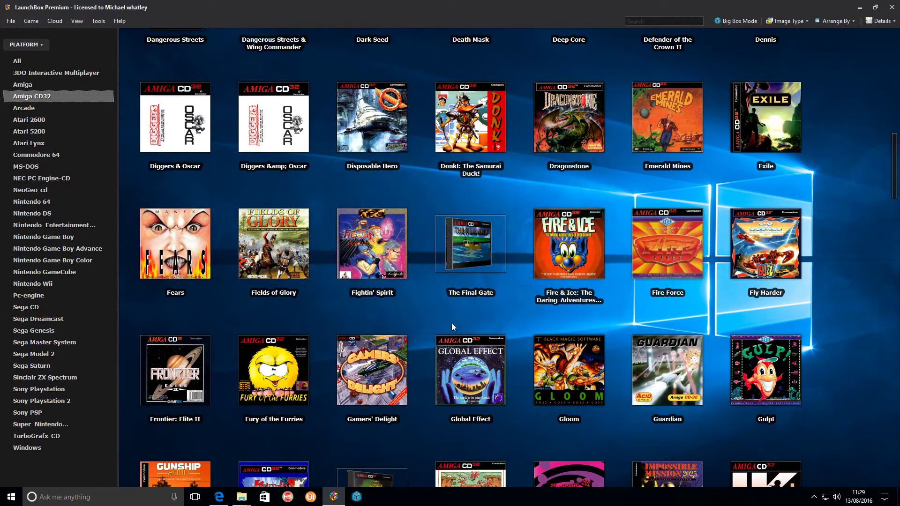
Launch 1000 Miglia from the Amiga platform and quit FS-UAE from its pause screen
{"action": "left_click", "coordinate": [26, 85]}
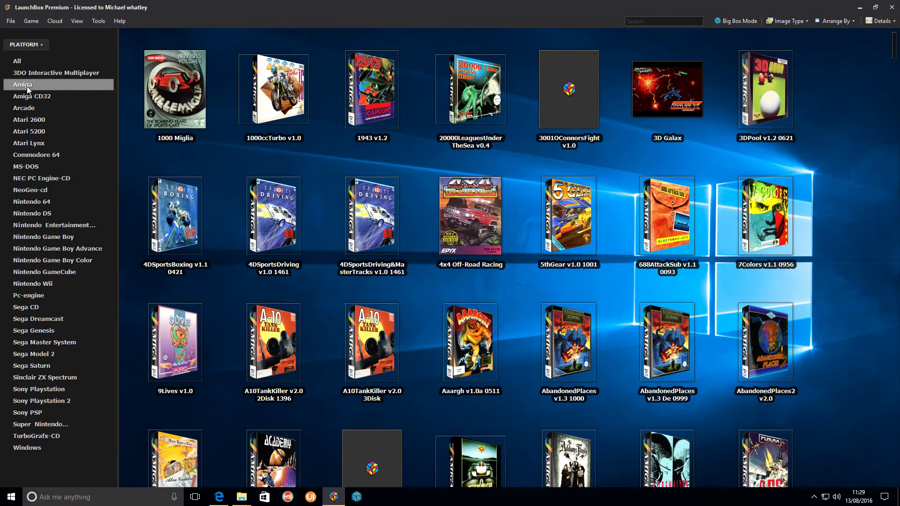
{"action": "left_click", "coordinate": [194, 106]}
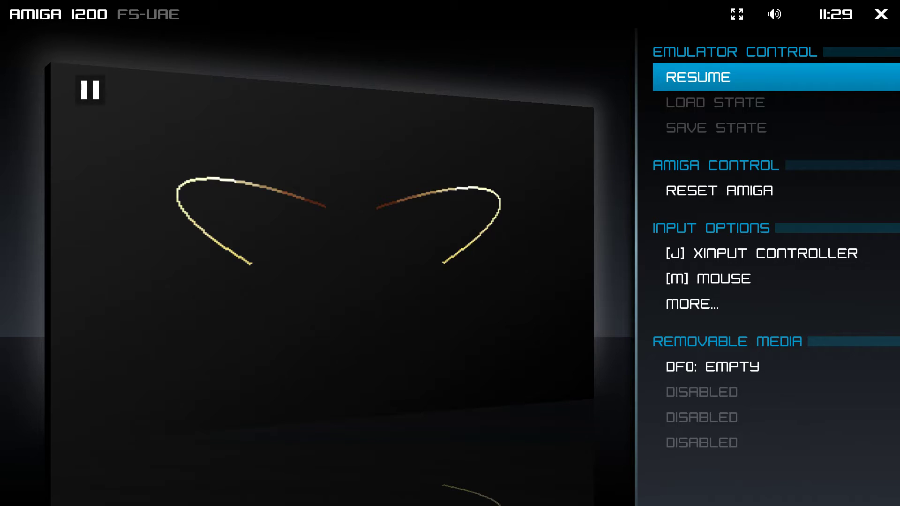
{"action": "key", "text": "Up"}
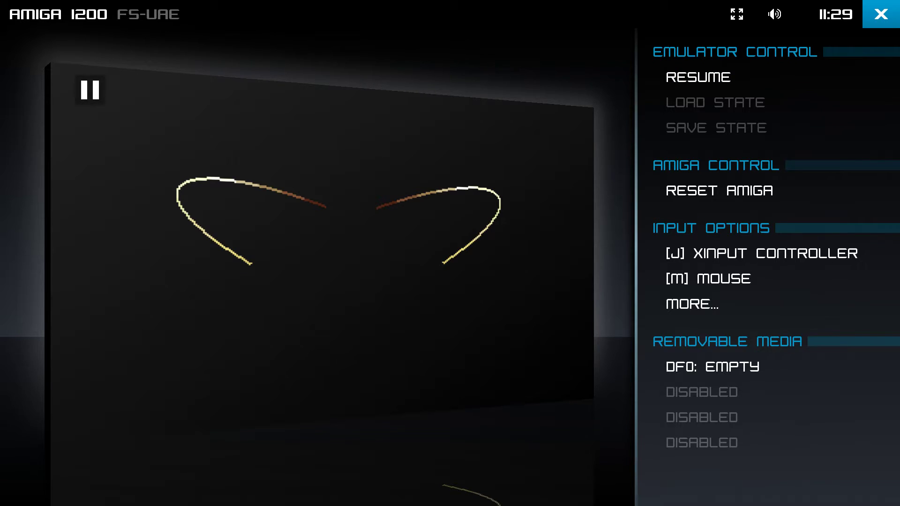
{"action": "key", "text": "Return"}
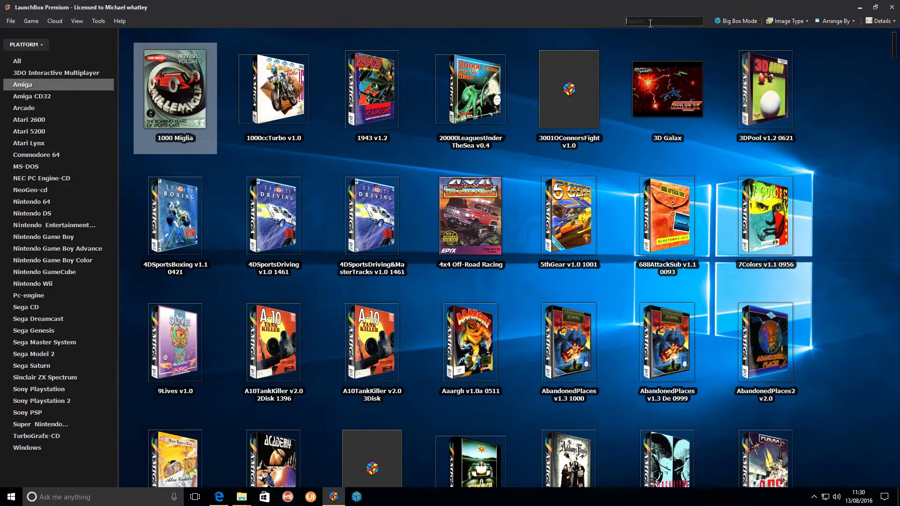
Search the Amiga games for "monkey" and launch MonkeyIsland2 v1.1 0020
{"action": "left_click", "coordinate": [650, 21]}
{"action": "type", "text": "monkey"}
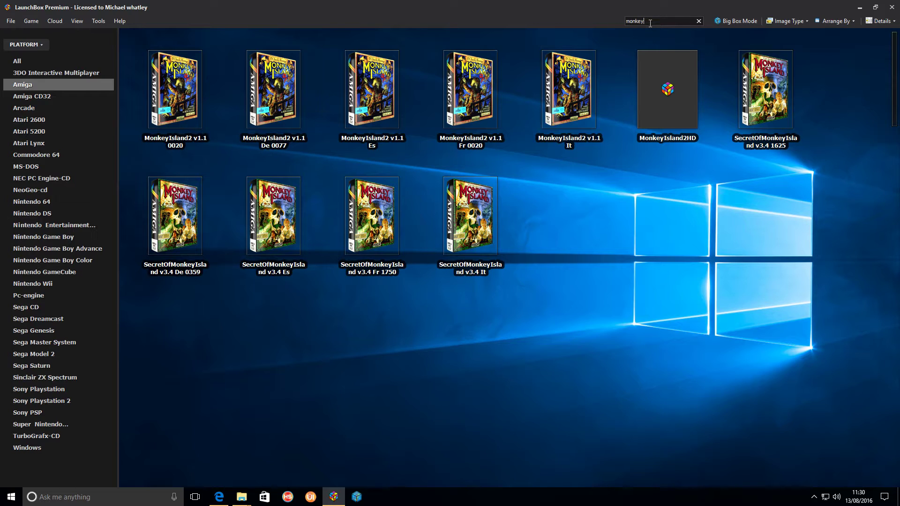
{"action": "left_click", "coordinate": [186, 97]}
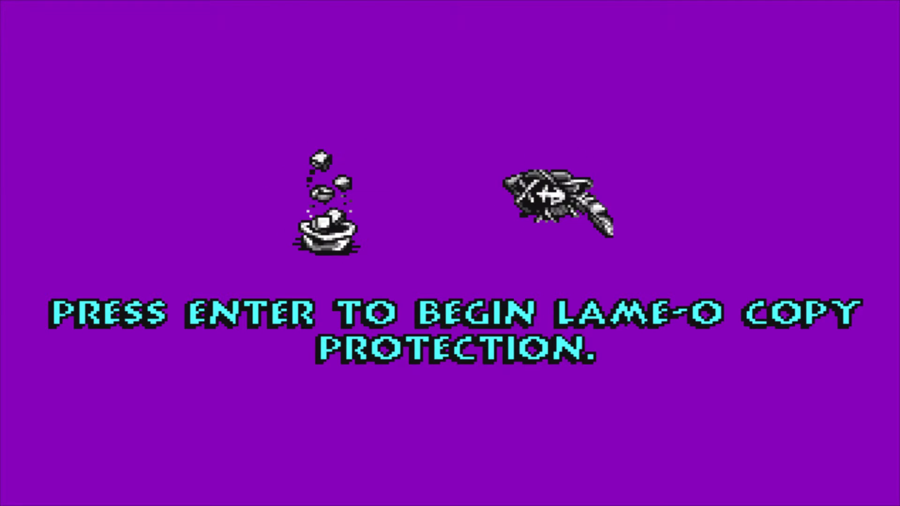
Proceed to Monkey Island 2's copy protection question and quit FS-UAE
{"action": "key", "text": "Return"}
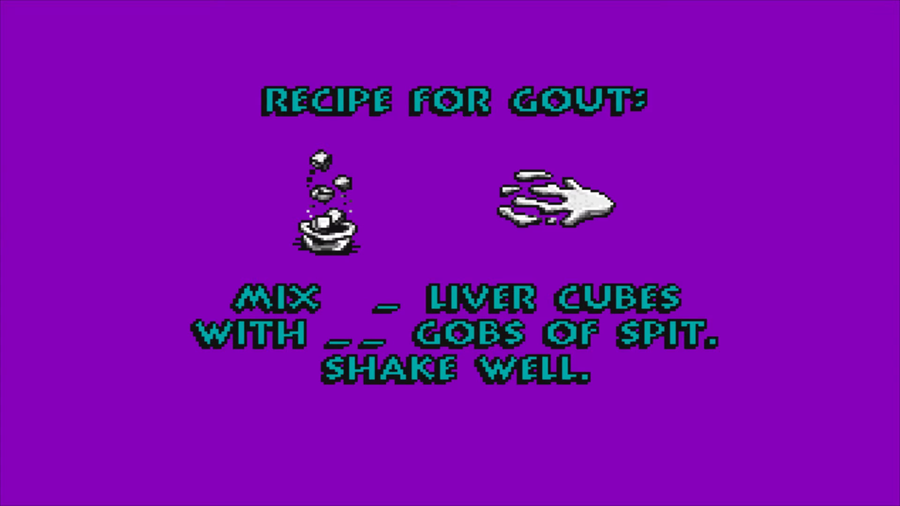
{"action": "key", "text": "F12"}
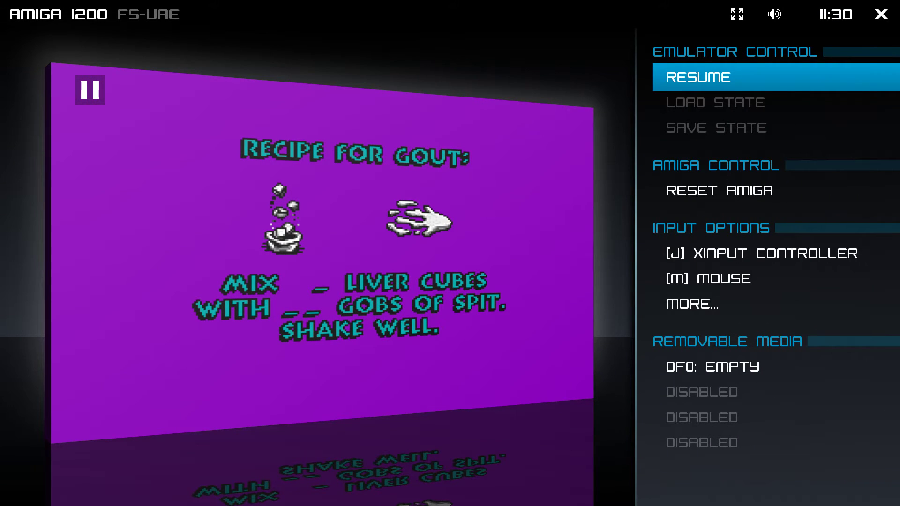
{"action": "key", "text": "Up"}
{"action": "key", "text": "Return"}
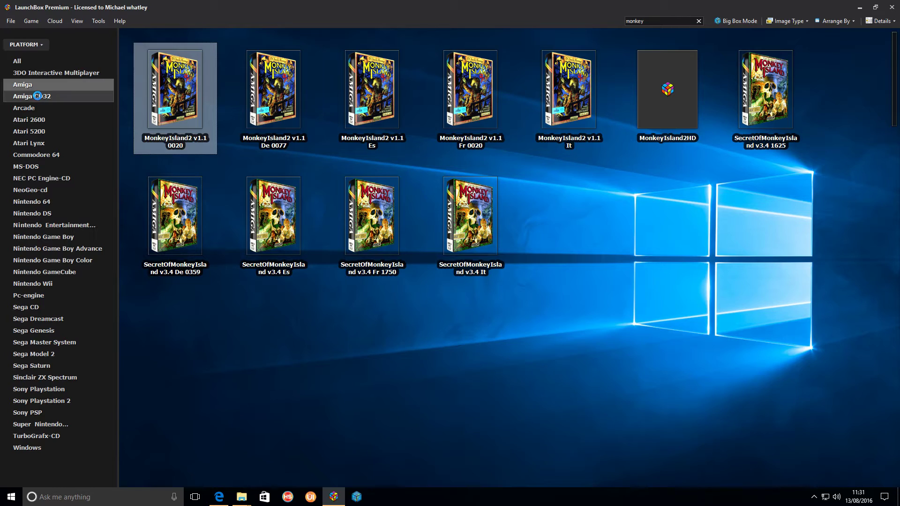
Show the Amiga CD32 platform and clear the "monkey" search to list all its games
{"action": "left_click", "coordinate": [37, 96]}
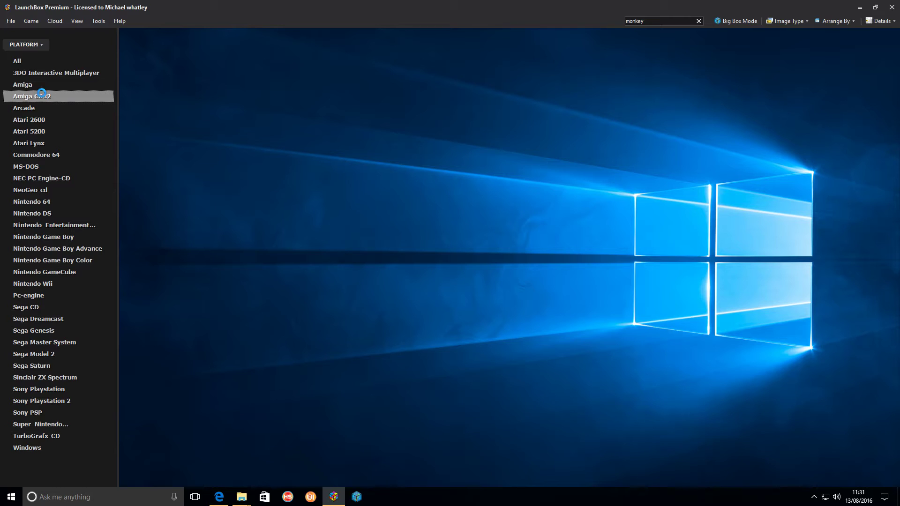
{"action": "left_click", "coordinate": [102, 20]}
{"action": "mouse_move", "coordinate": [119, 21]}
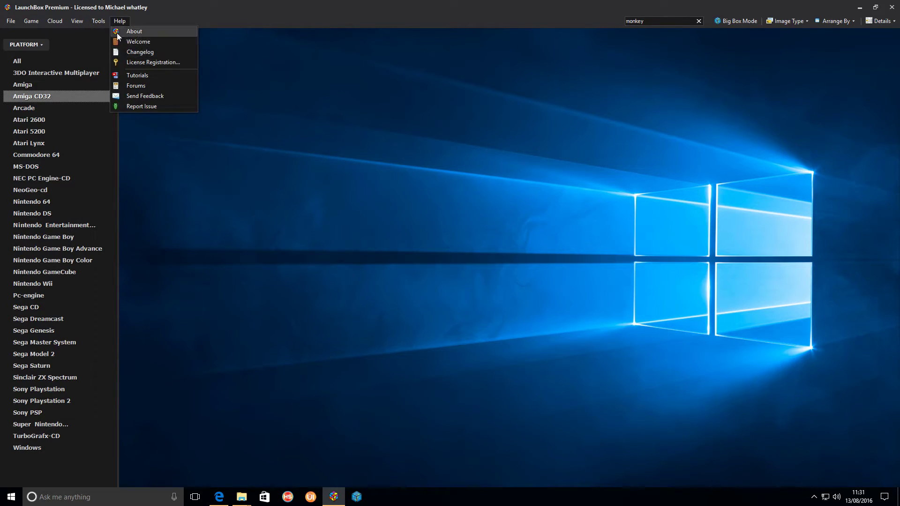
{"action": "left_click", "coordinate": [306, 88]}
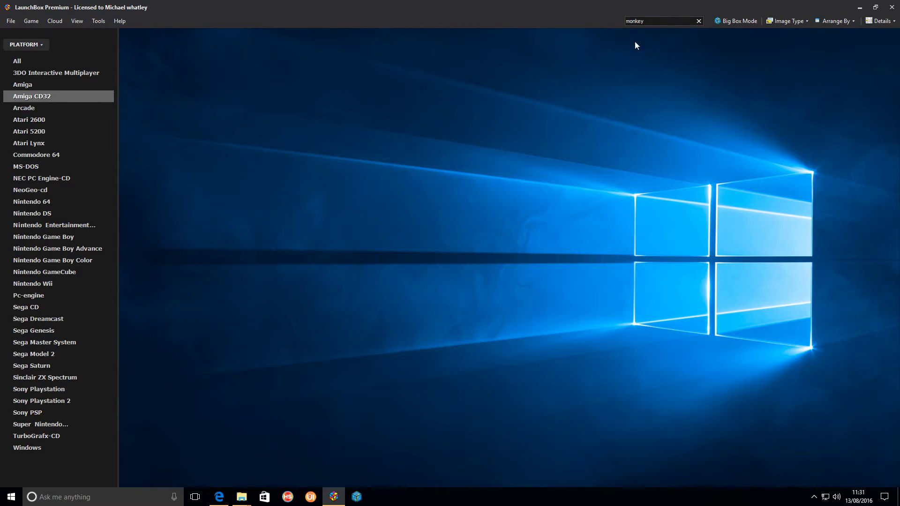
{"action": "key", "text": "BackSpace"}
{"action": "key", "text": "BackSpace"}
{"action": "key", "text": "BackSpace"}
{"action": "key", "text": "BackSpace"}
{"action": "key", "text": "BackSpace"}
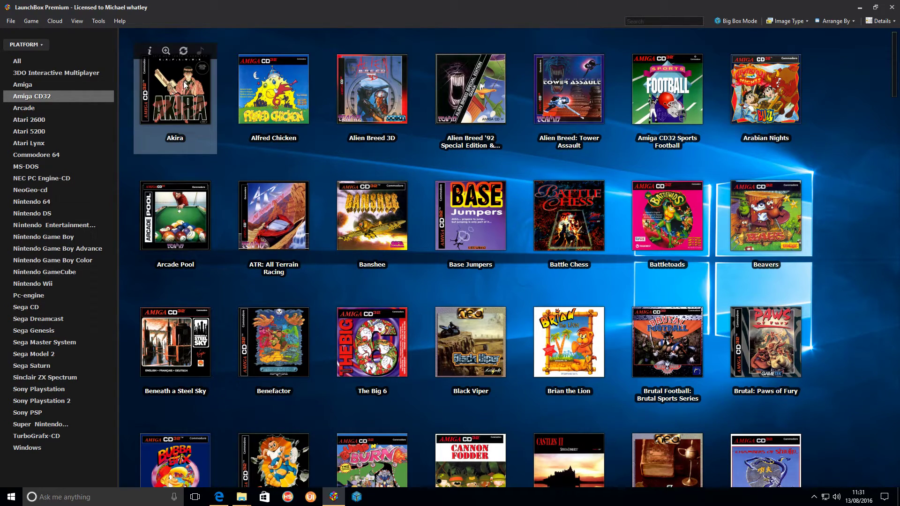
Review Akira's ROM file path and chosen emulator in its game details, and close them without editing
{"action": "right_click", "coordinate": [190, 102]}
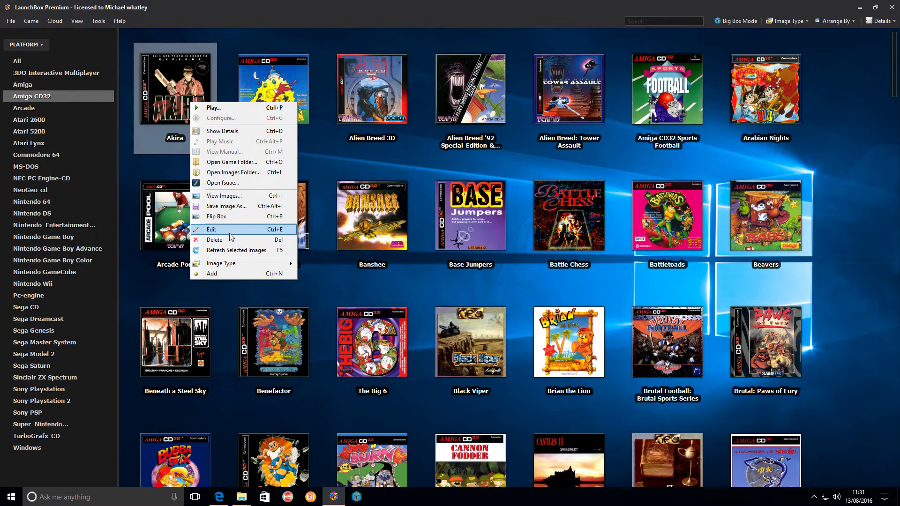
{"action": "left_click", "coordinate": [228, 233]}
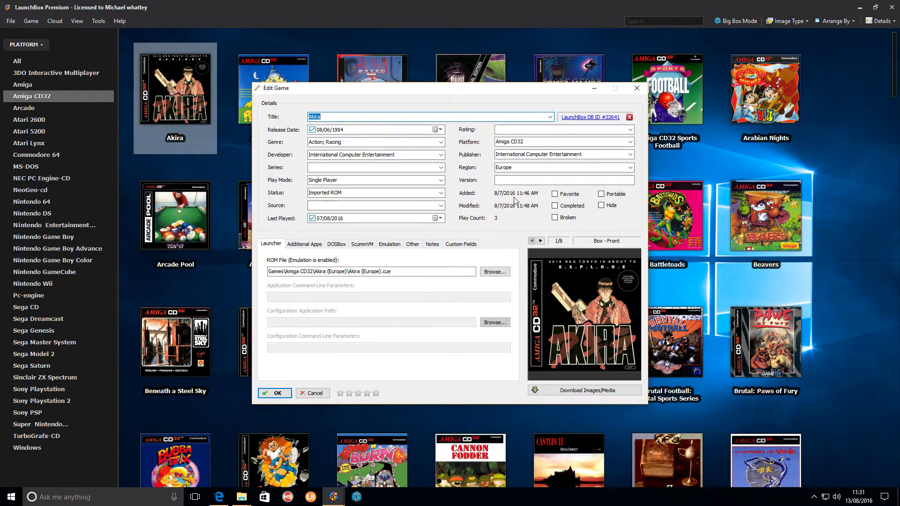
{"action": "left_click", "coordinate": [396, 245]}
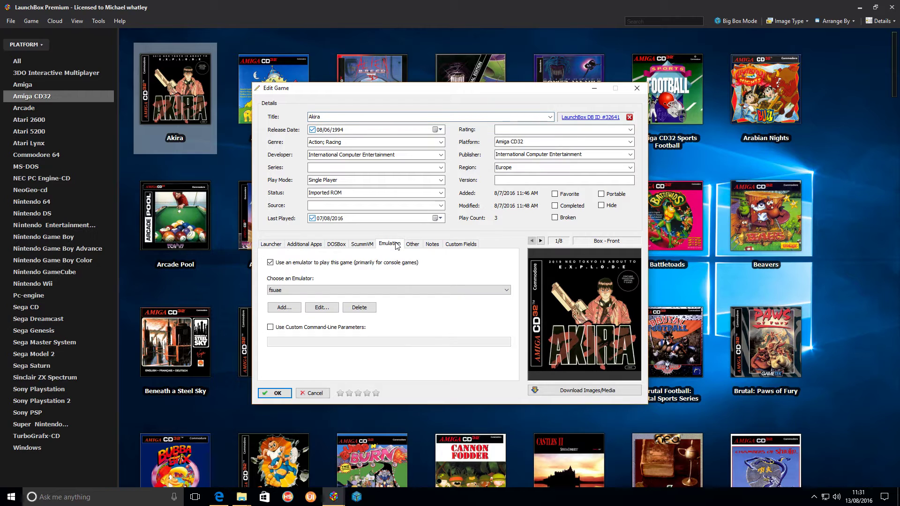
{"action": "left_click", "coordinate": [636, 89]}
Launch Akira from the Amiga CD32 games and quit FS-UAE
{"action": "mouse_move", "coordinate": [153, 69]}
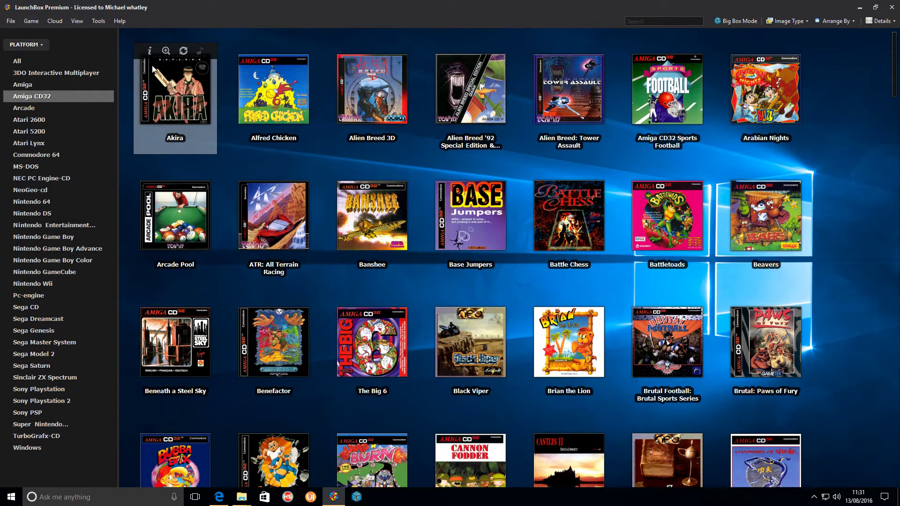
{"action": "double_click", "coordinate": [174, 93]}
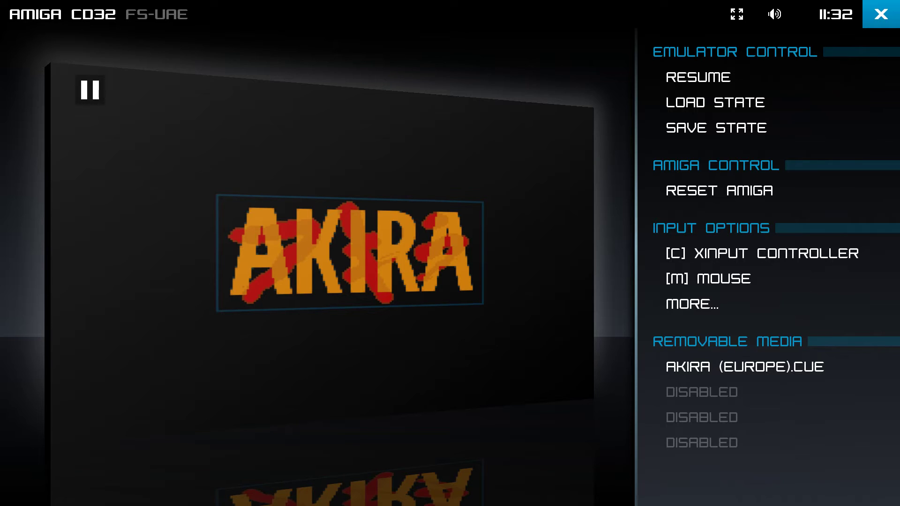
{"action": "key", "text": "alt+F4"}
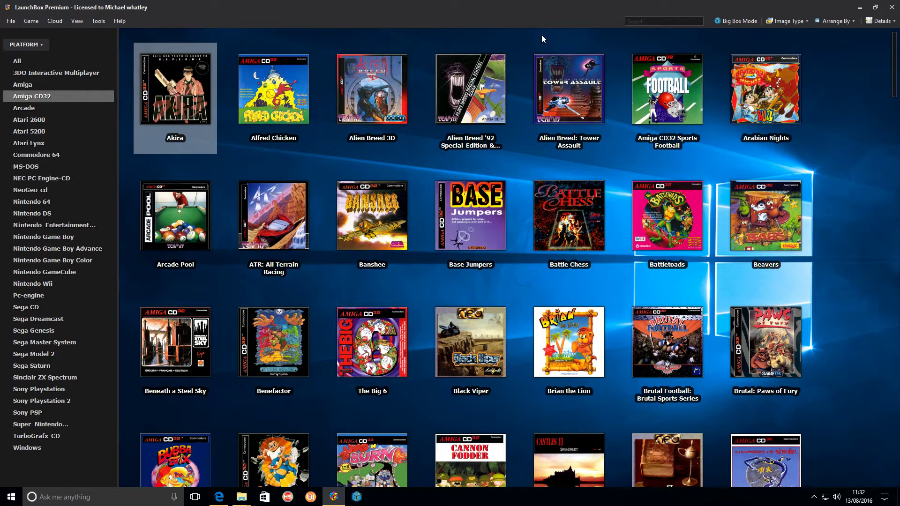
Switch LaunchBox to Big Box Mode and open the Amiga platform's game list
{"action": "left_click", "coordinate": [731, 23]}
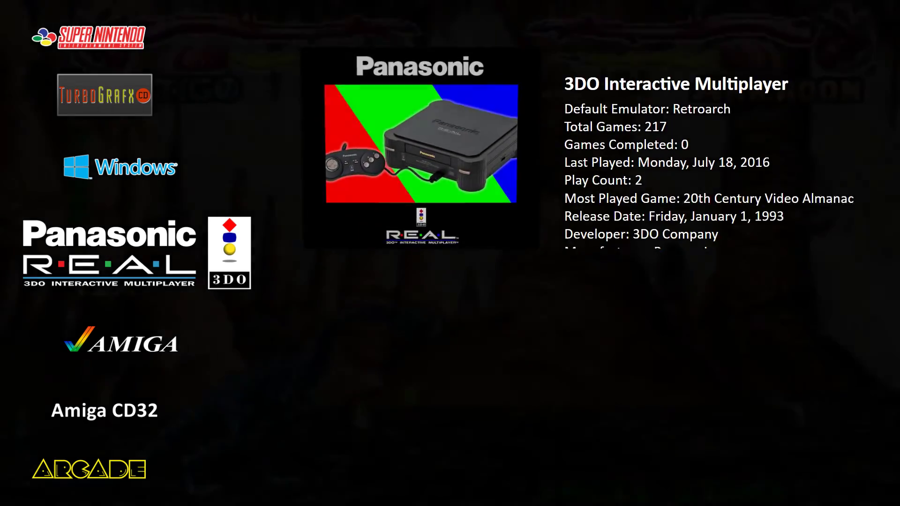
{"action": "key", "text": "Down"}
{"action": "key", "text": "Down"}
{"action": "key", "text": "Up"}
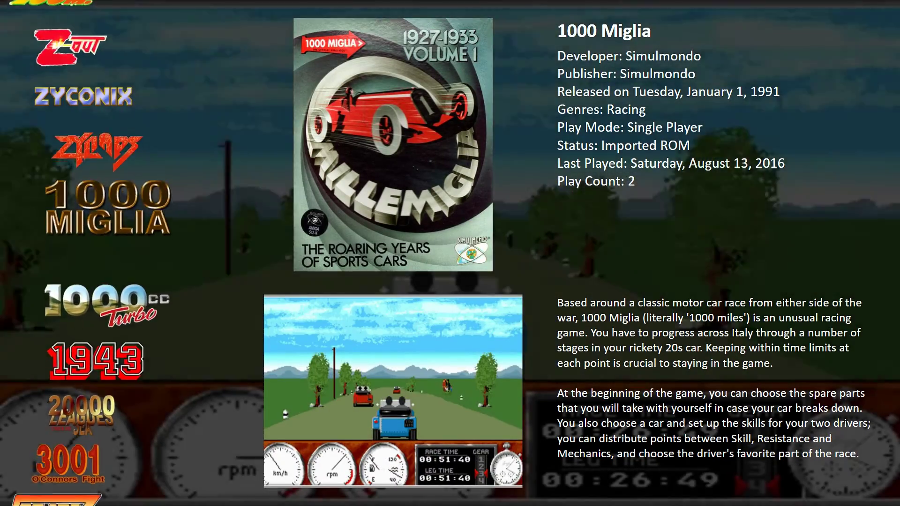
Browse down the Amiga game list to ActionFighter v1.0 and launch it
{"action": "key", "text": "Down"}
{"action": "key", "text": "Down"}
{"action": "key", "text": "Down"}
{"action": "key", "text": "Down"}
{"action": "key", "text": "Down"}
{"action": "key", "text": "Down"}
{"action": "key", "text": "Down"}
{"action": "key", "text": "Down"}
{"action": "key", "text": "Down"}
{"action": "key", "text": "Down"}
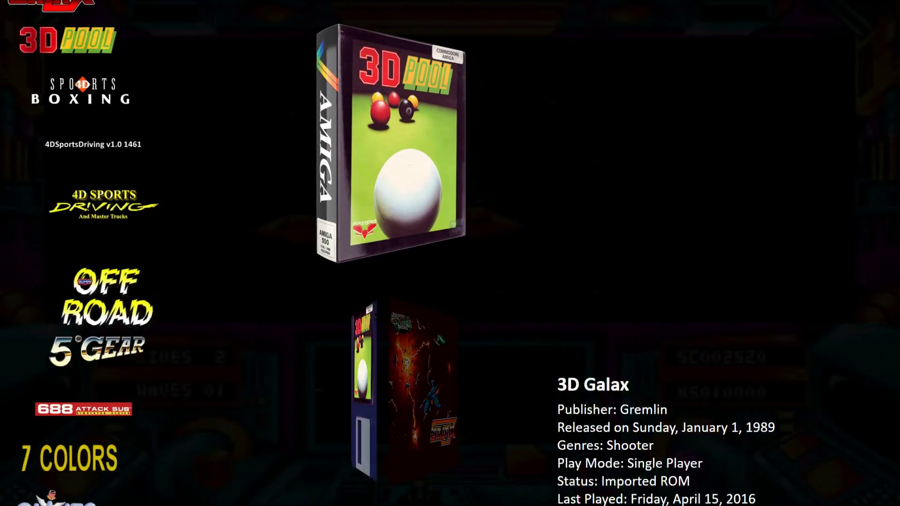
{"action": "key", "text": "Down"}
{"action": "key", "text": "Down"}
{"action": "key", "text": "Down"}
{"action": "key", "text": "Down"}
{"action": "key", "text": "Down"}
{"action": "key", "text": "Down"}
{"action": "key", "text": "Down"}
{"action": "key", "text": "Down"}
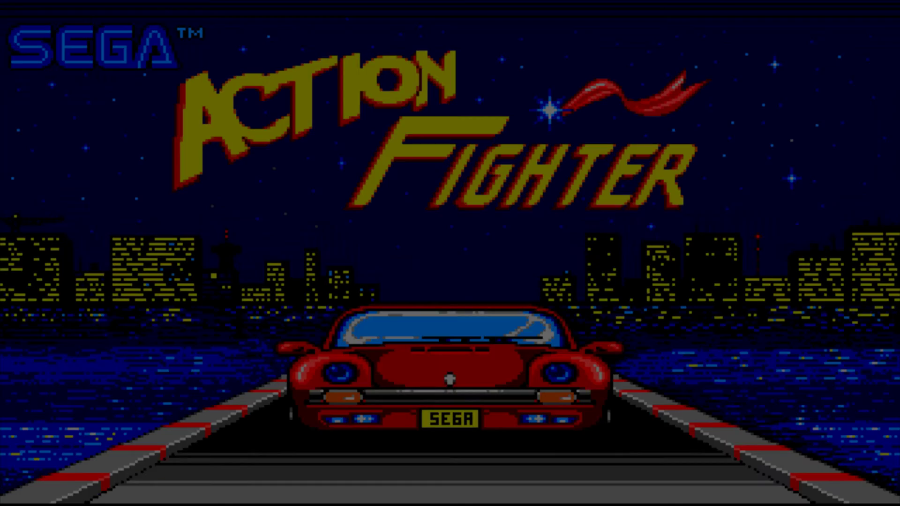
Continue past Action Fighter's title screen and enter the letter V on the name entry screen
{"action": "key", "text": "space"}
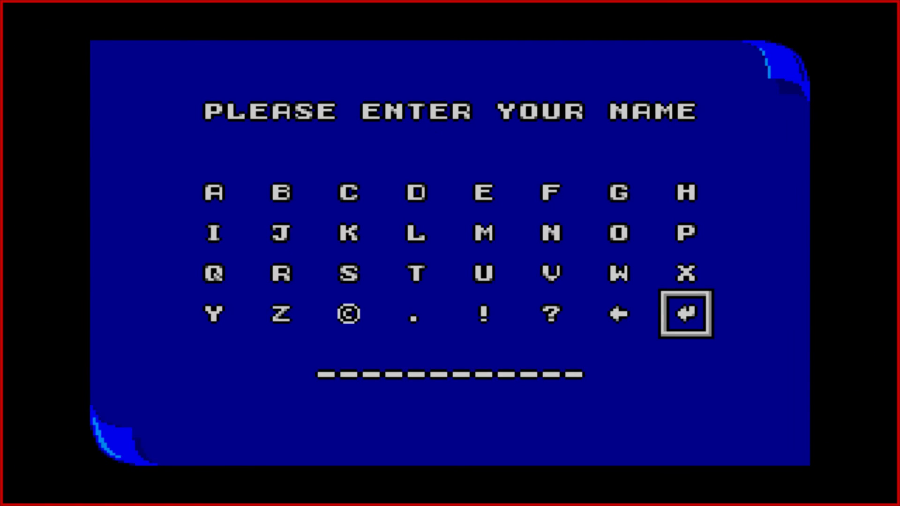
{"action": "key", "text": "Left"}
{"action": "key", "text": "Left"}
{"action": "key", "text": "Left"}
{"action": "key", "text": "Up"}
{"action": "key", "text": "Up"}
{"action": "key", "text": "Right"}
{"action": "key", "text": "Down"}
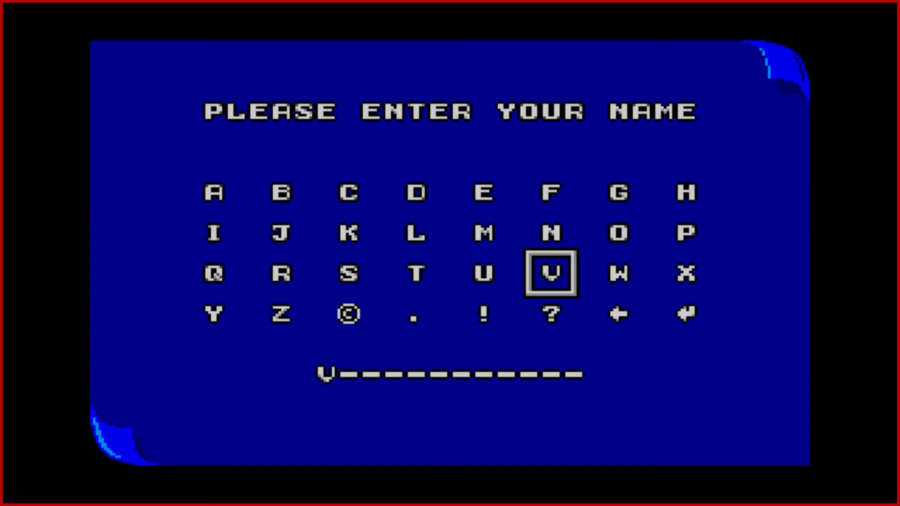
{"action": "key", "text": "p"}
Quit FS-UAE to return to Action Fighter's game options in Big Box
{"action": "key", "text": "F12"}
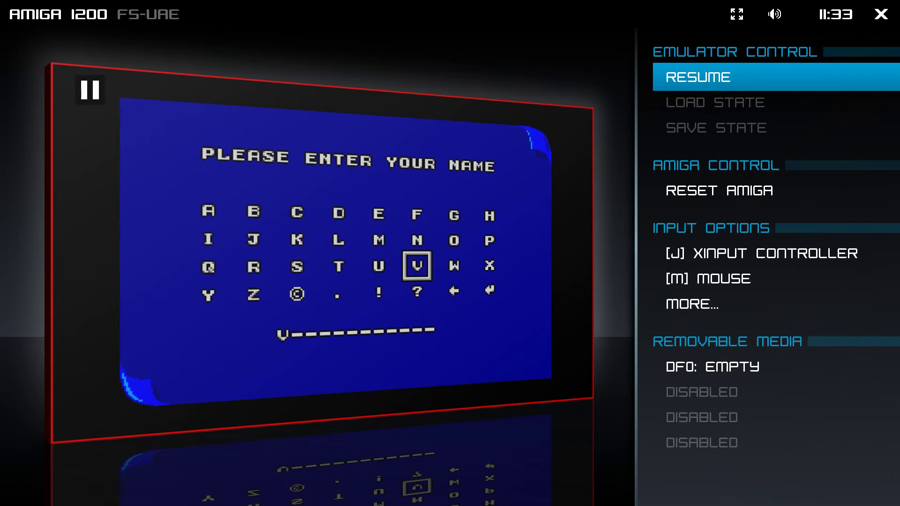
{"action": "key", "text": "Up"}
{"action": "key", "text": "Return"}
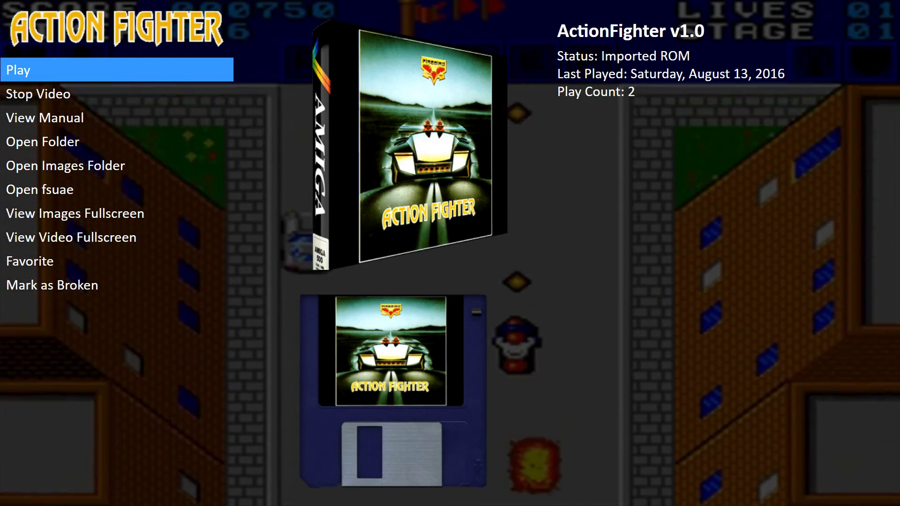
Back out of the ActionFighter options and the Amiga game list to Big Box's main menu and exit Big Box
{"action": "key", "text": "Escape"}
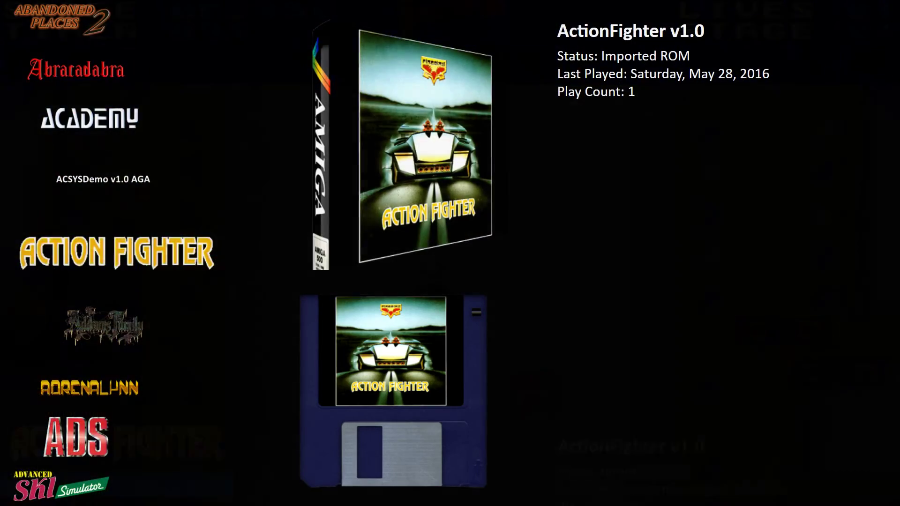
{"action": "key", "text": "Escape"}
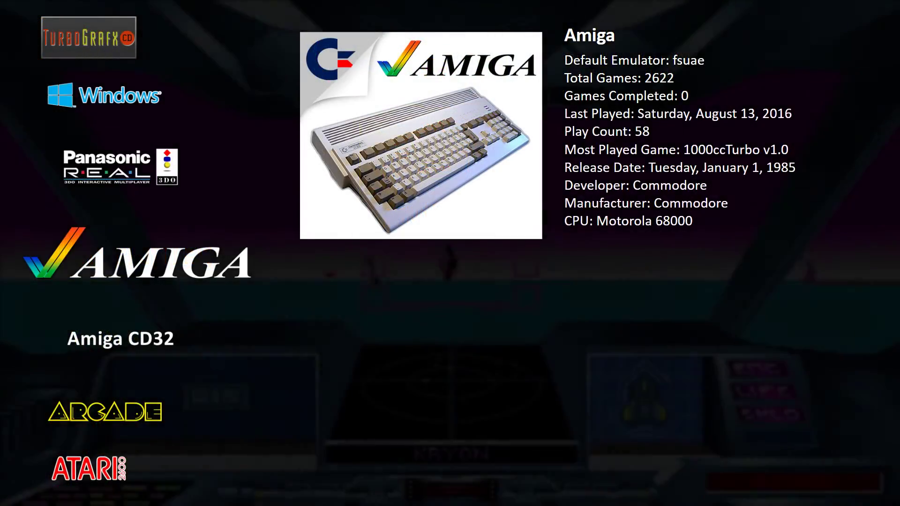
{"action": "key", "text": "Escape"}
{"action": "key", "text": "Up"}
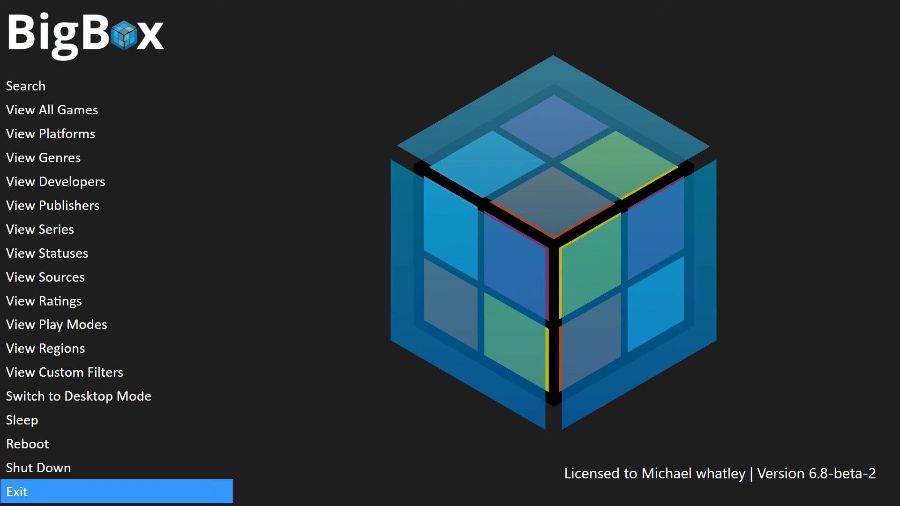
{"action": "key", "text": "Return"}
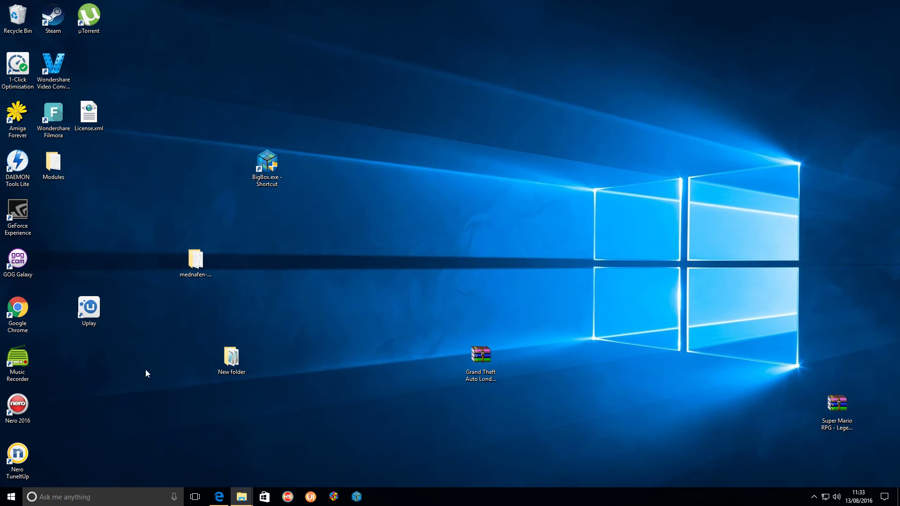
Switch to the launchbox folder in File Explorer and open the fs-uae-portable-suite_2.7.14dev_windows_x86 (1) folder inside Emulators
{"action": "mouse_move", "coordinate": [243, 504]}
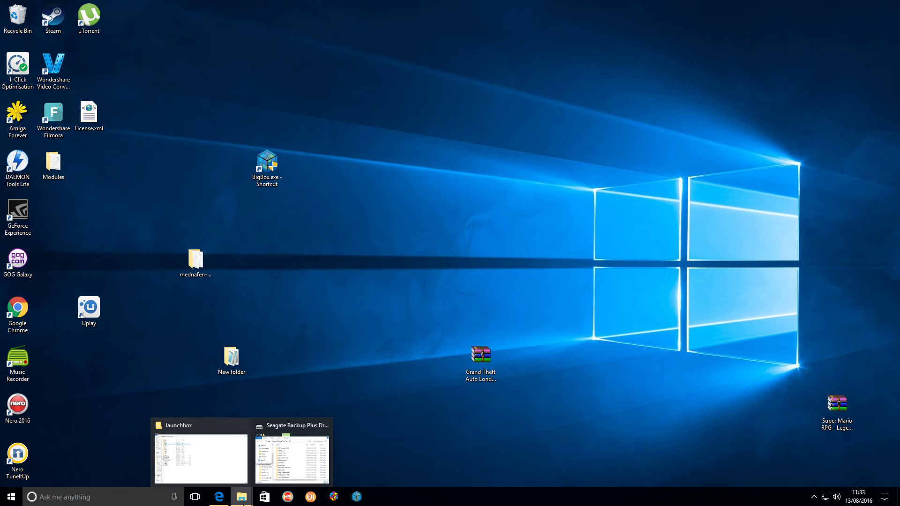
{"action": "left_click", "coordinate": [217, 453]}
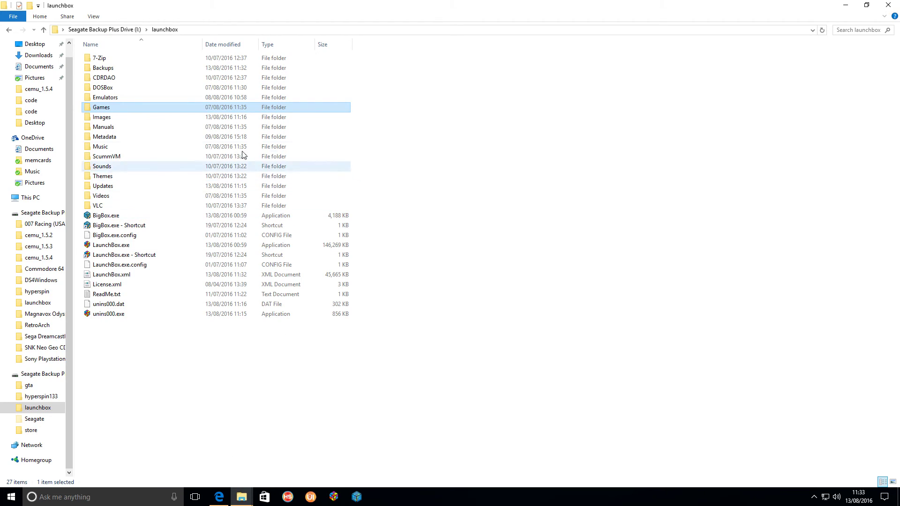
{"action": "double_click", "coordinate": [150, 97]}
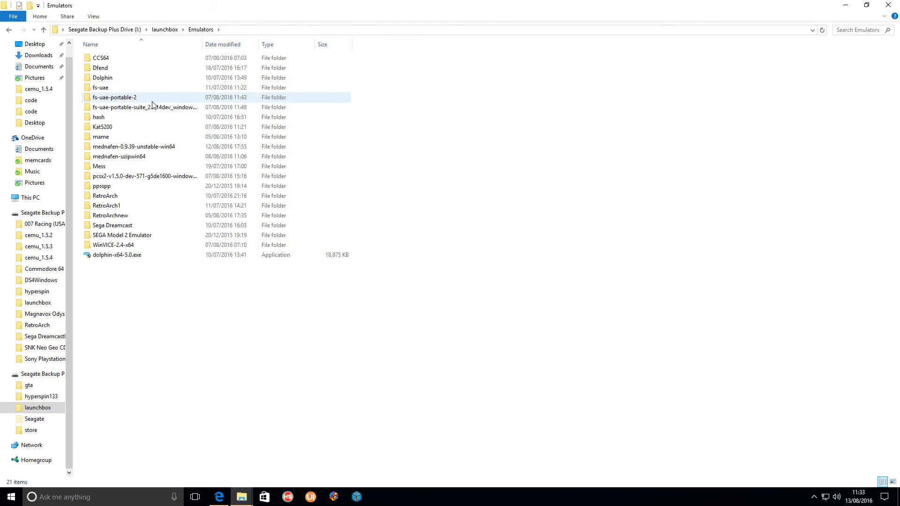
{"action": "double_click", "coordinate": [154, 107]}
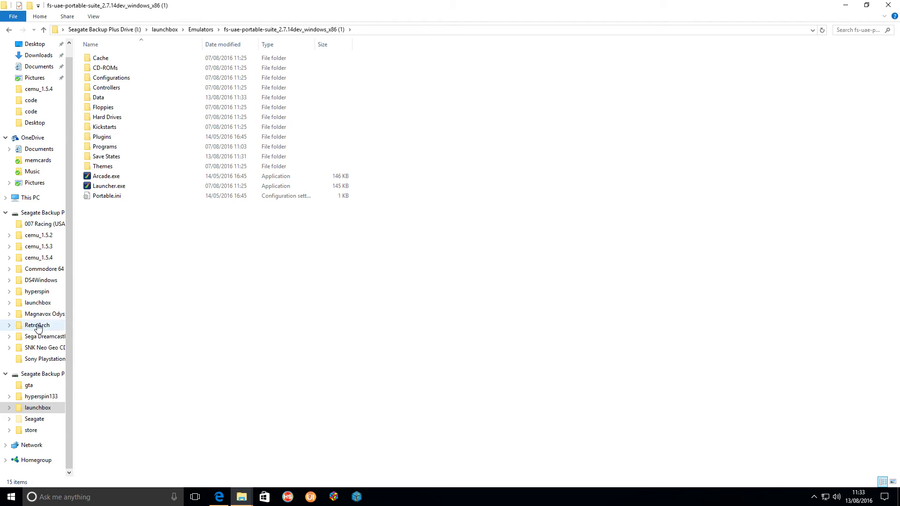
View the Kickstarts folder inside FS-UAE in the OneDrive Documents and close the File Explorer window
{"action": "scroll", "coordinate": [39, 325], "scroll_direction": "up", "scroll_amount": 1}
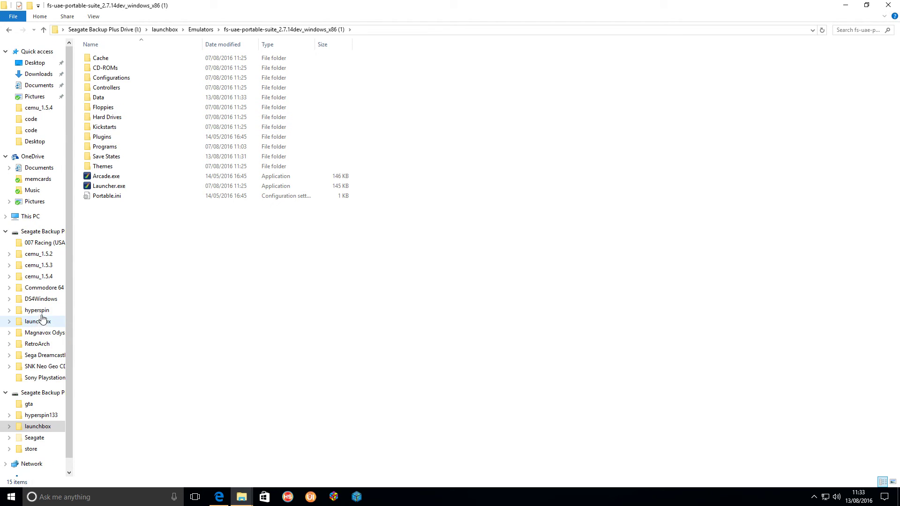
{"action": "scroll", "coordinate": [68, 295], "scroll_direction": "down", "scroll_amount": 1}
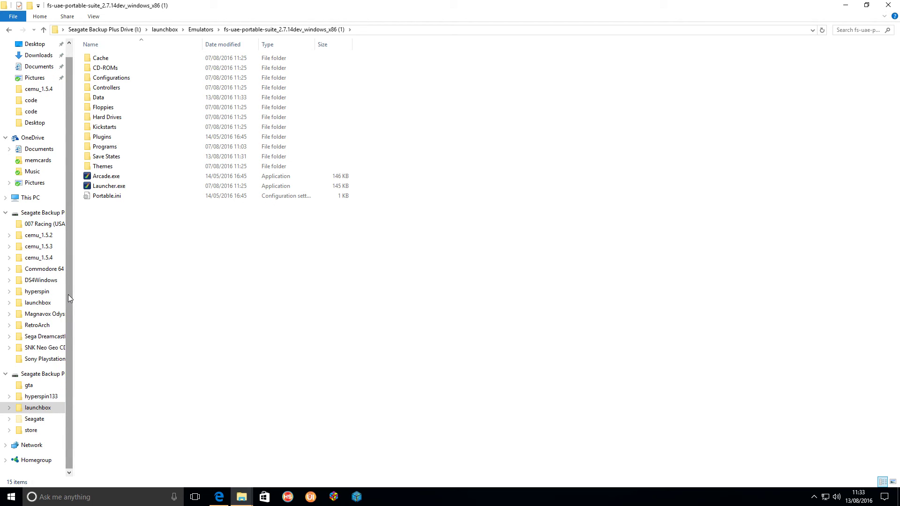
{"action": "scroll", "coordinate": [66, 304], "scroll_direction": "up", "scroll_amount": 1}
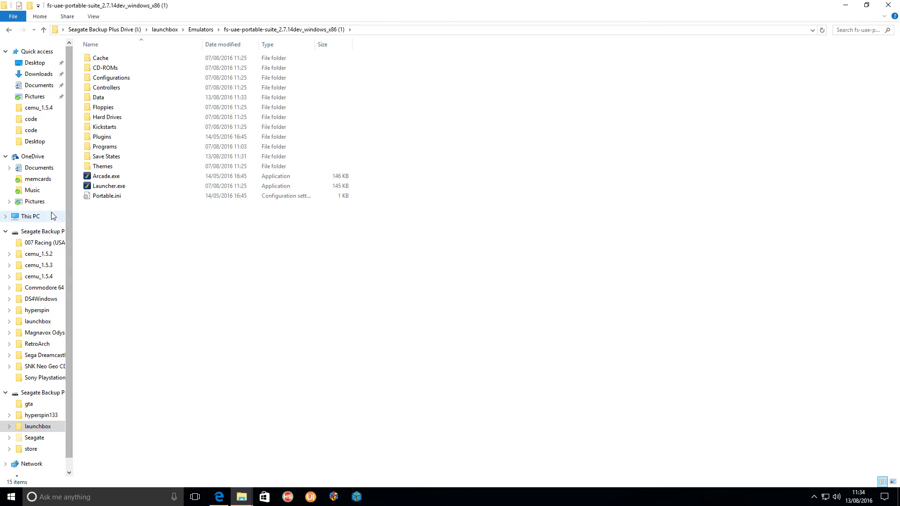
{"action": "left_click", "coordinate": [24, 169]}
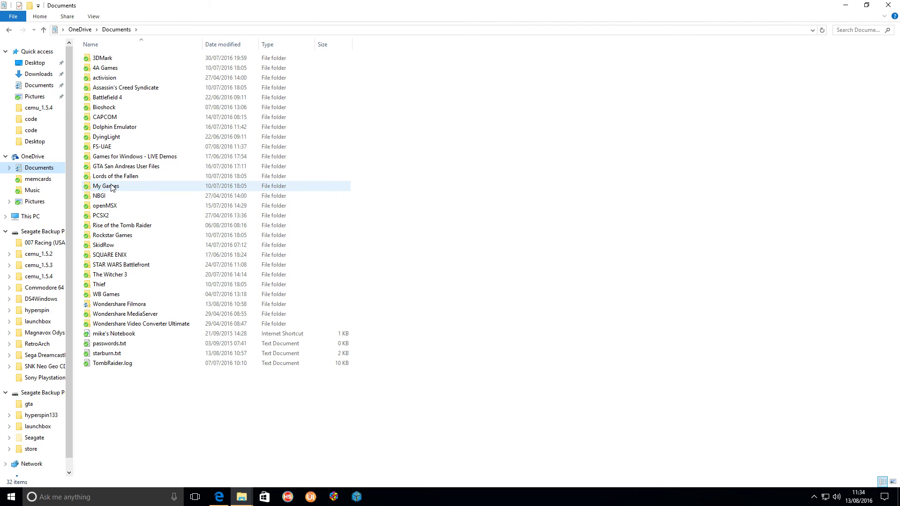
{"action": "double_click", "coordinate": [113, 153]}
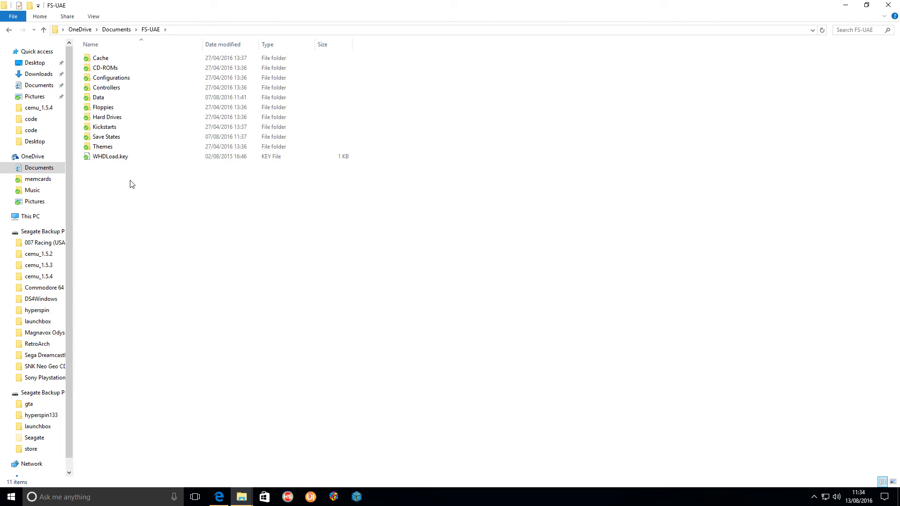
{"action": "double_click", "coordinate": [113, 128]}
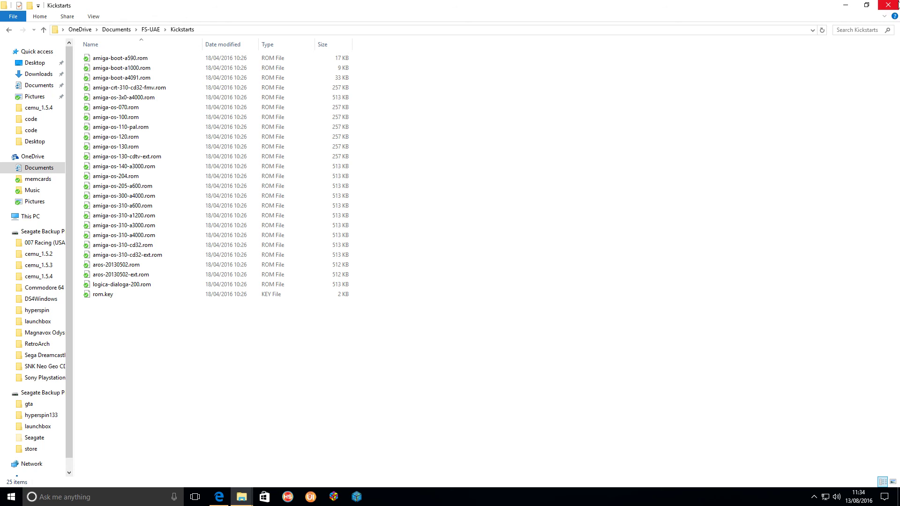
{"action": "left_click", "coordinate": [894, 5]}
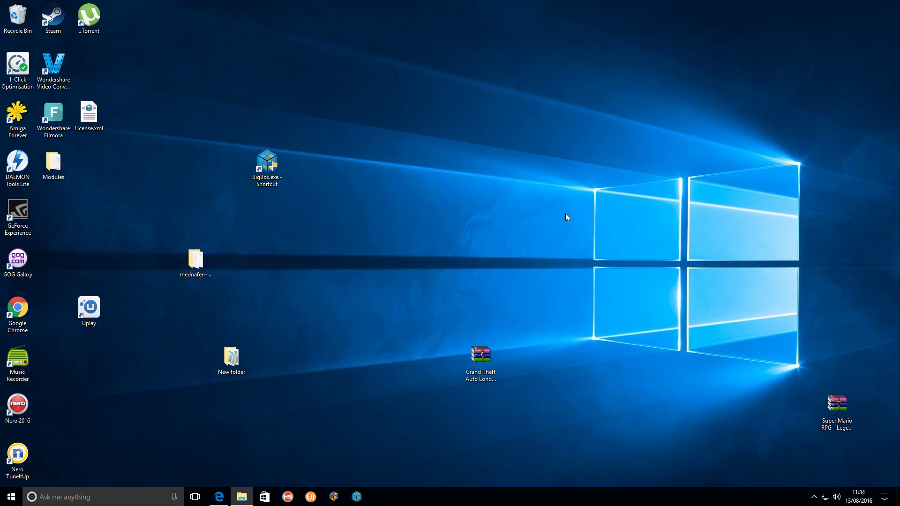